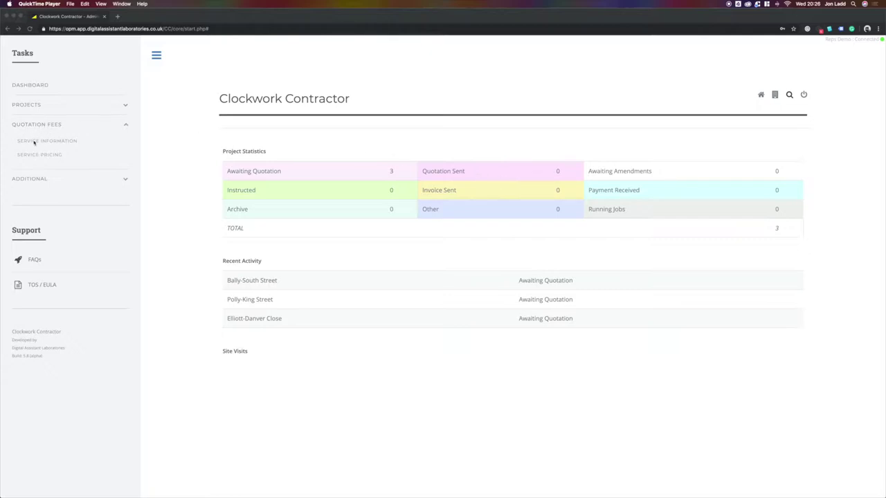
# Step: View the Electrics price list from Service Pricing, e.g. LED down lighters at 37 net, 44.40 gross
pyautogui.click(46, 156)
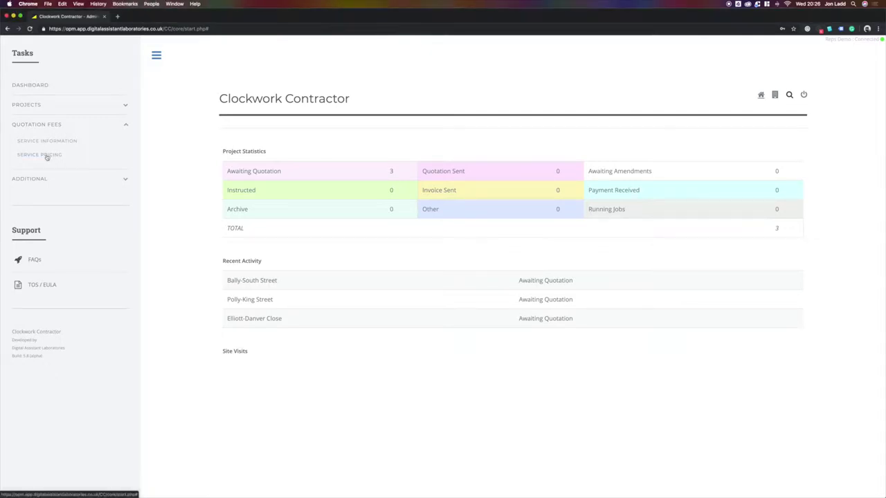
pyautogui.click(46, 157)
pyautogui.scroll(-1, 219, 178)
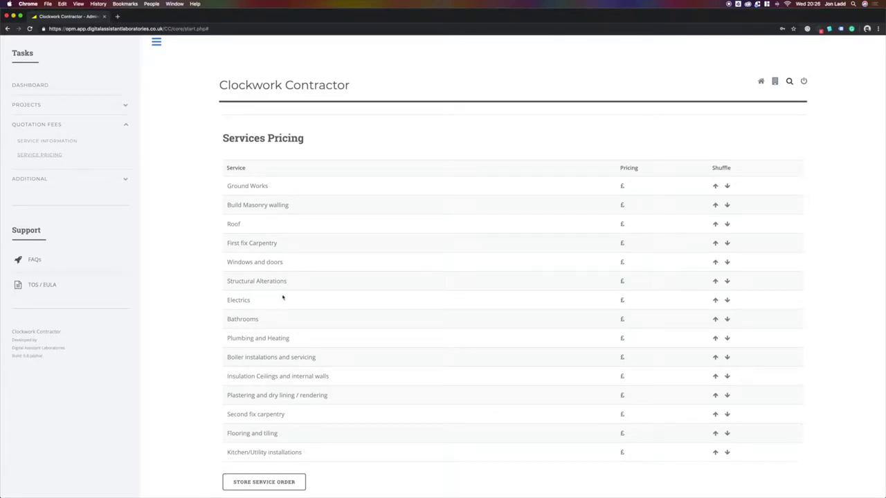
pyautogui.click(622, 302)
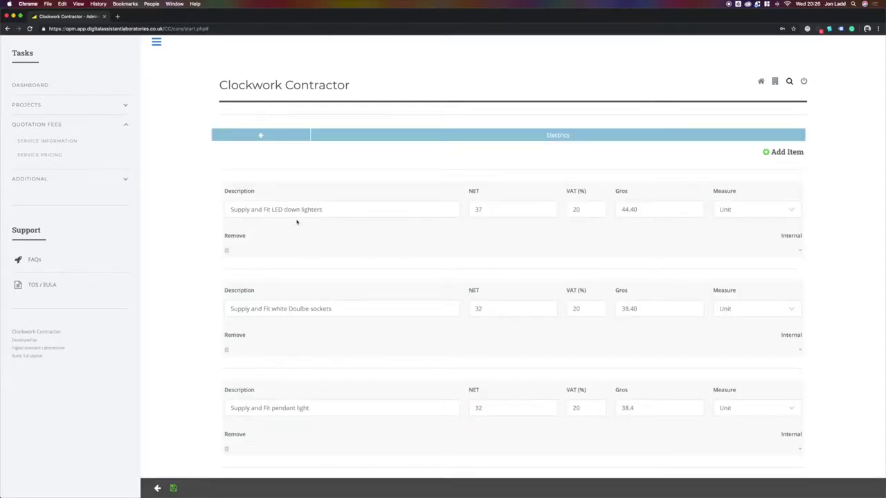
pyautogui.scroll(-5, 296, 225)
pyautogui.scroll(-1, 295, 228)
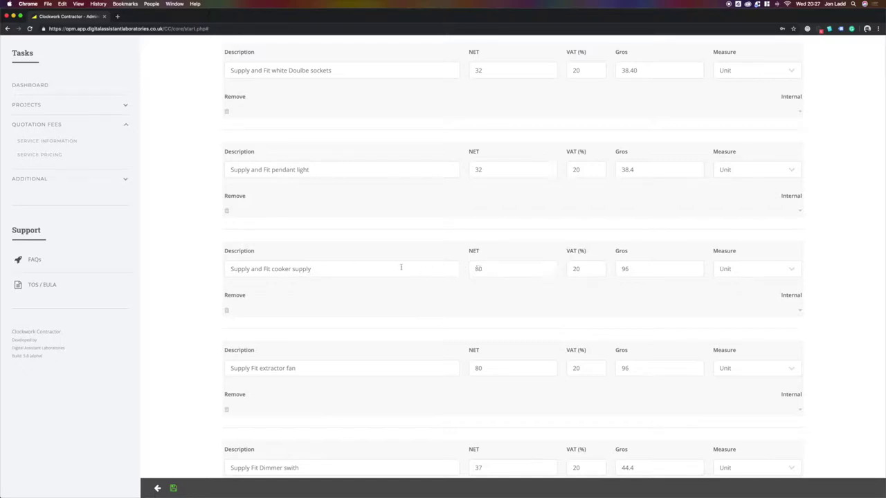
pyautogui.scroll(-4, 387, 264)
pyautogui.scroll(5, 356, 234)
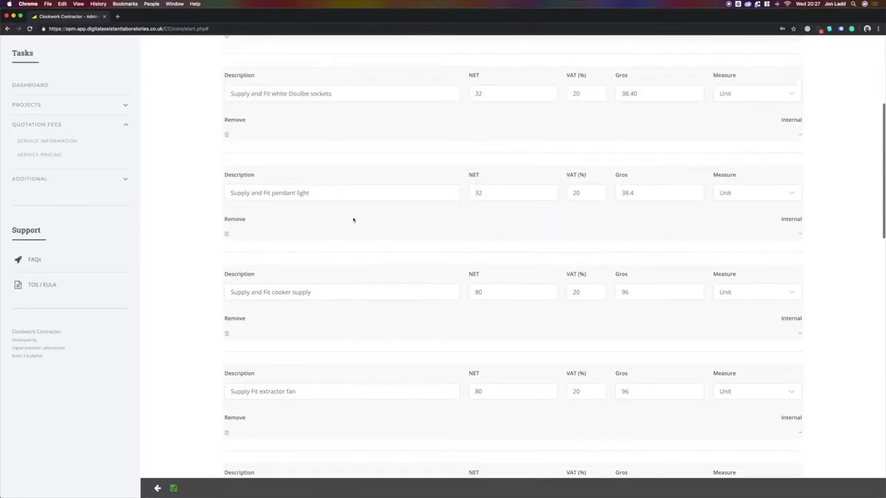
pyautogui.scroll(5, 353, 214)
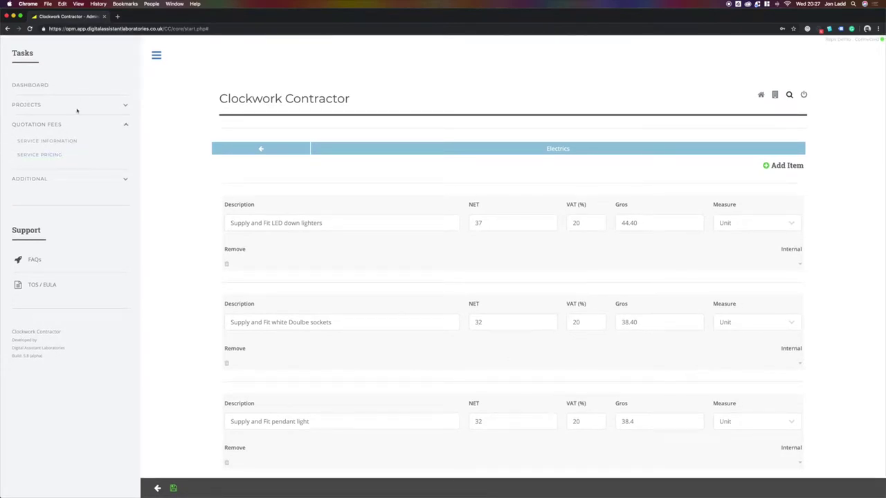
pyautogui.click(157, 55)
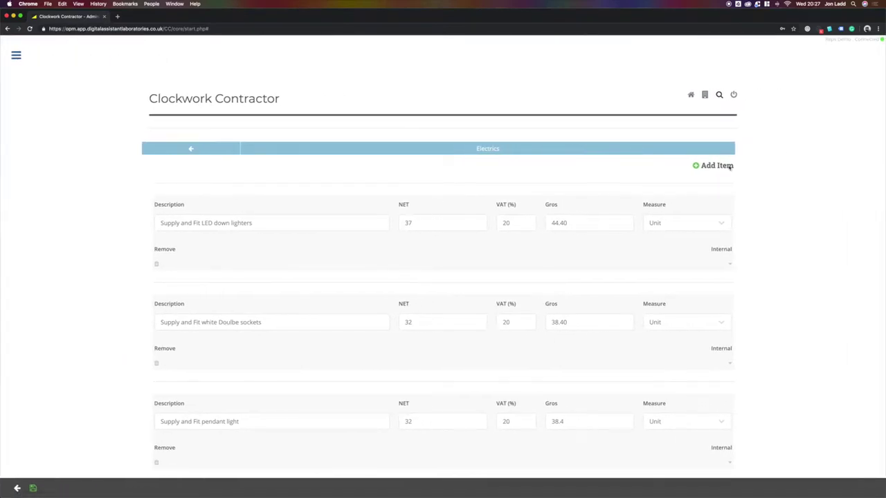
pyautogui.click(690, 95)
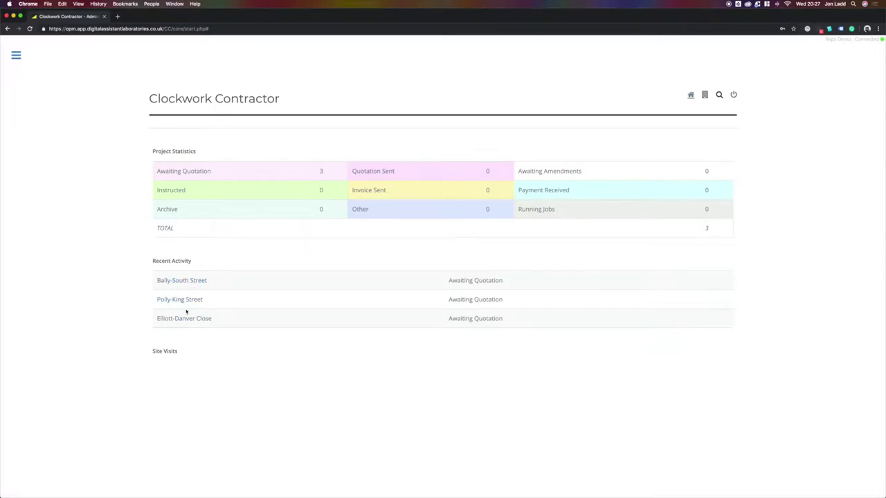
pyautogui.click(197, 171)
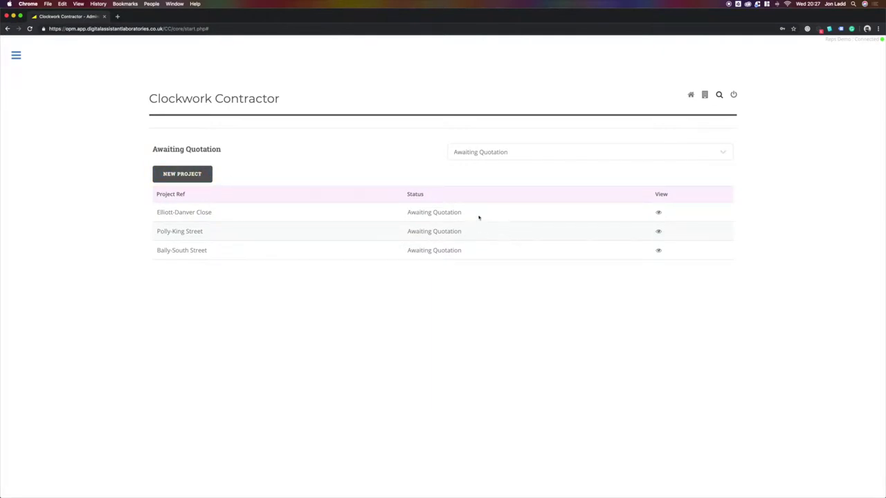
pyautogui.click(659, 214)
pyautogui.scroll(-4, 621, 215)
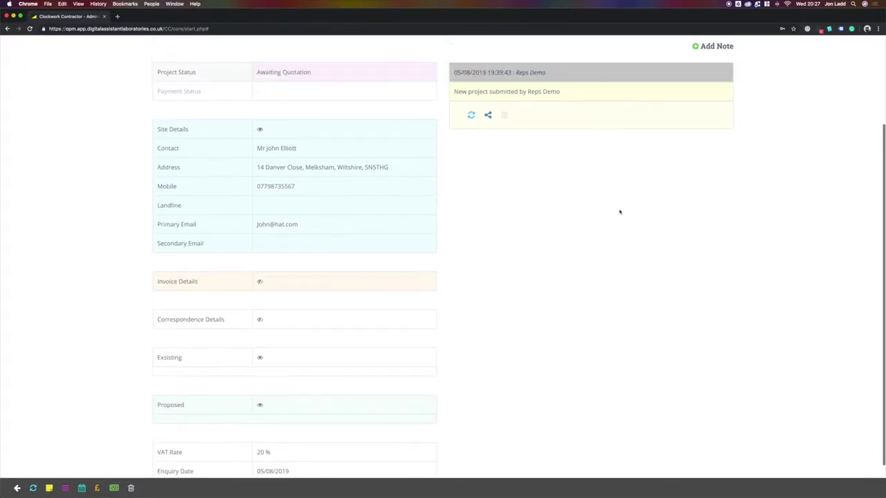
pyautogui.scroll(3, 619, 211)
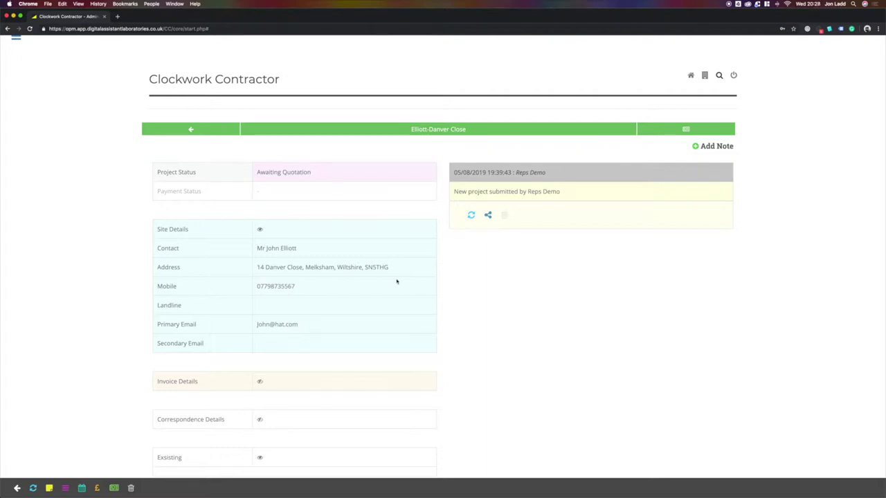
# Step: Start a new quotation for the project with reference 'Bathroom' and the Bathrooms service
pyautogui.click(66, 488)
pyautogui.click(215, 185)
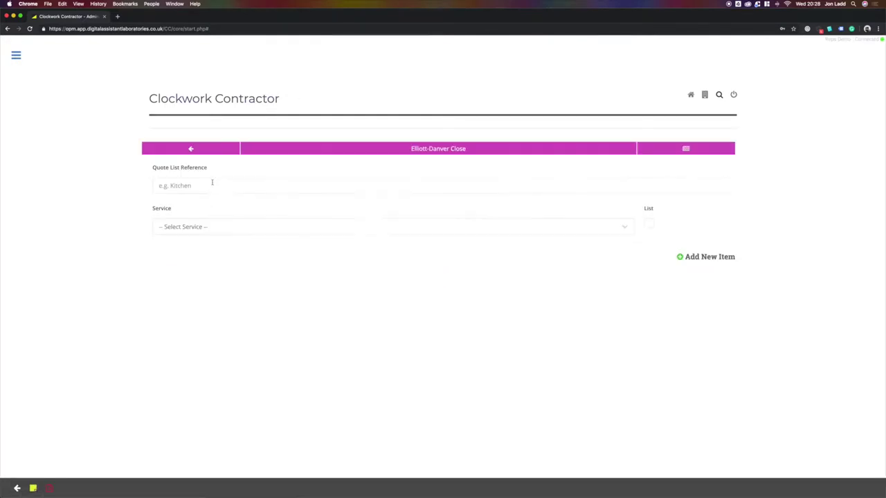
pyautogui.write('Bathroom')
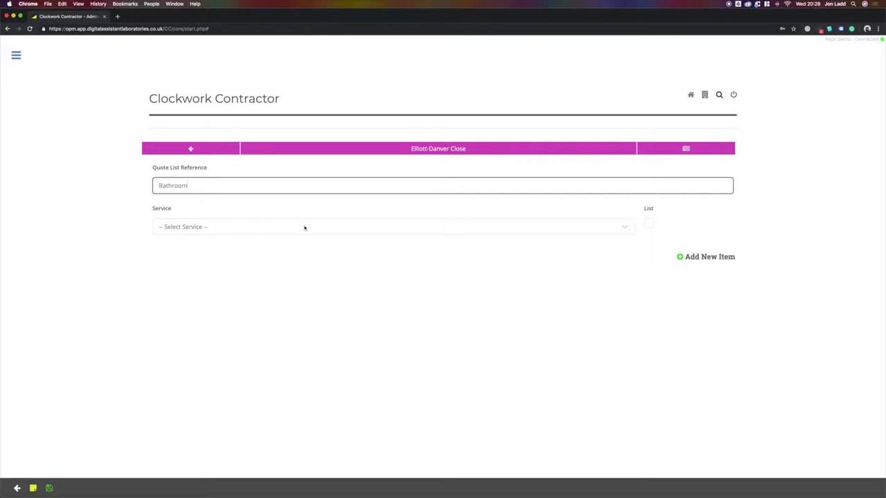
pyautogui.click(628, 229)
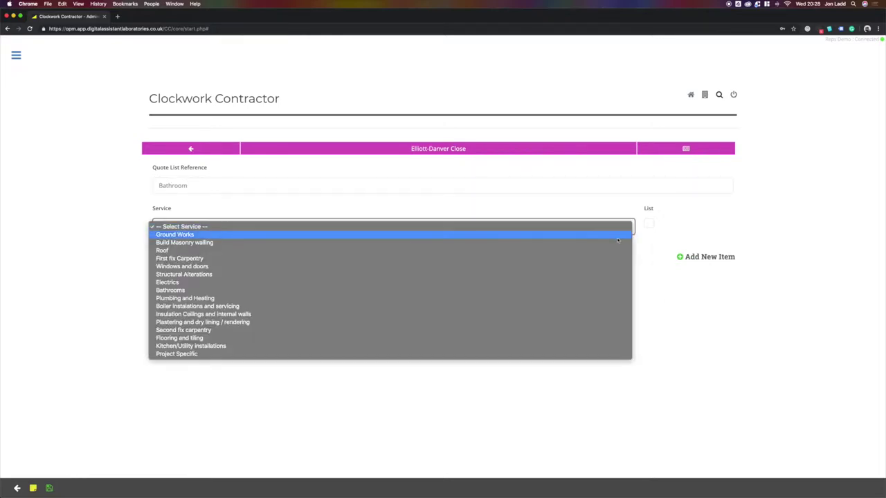
pyautogui.click(575, 290)
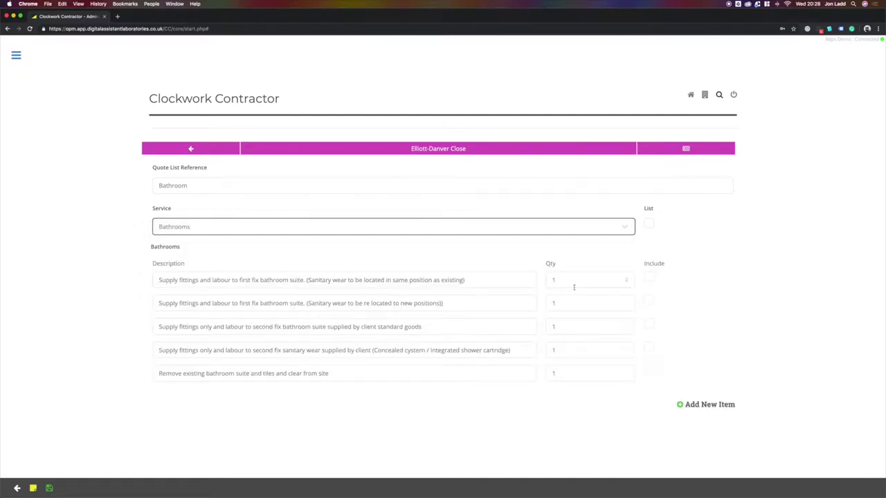
# Step: Include the old-suite removal, first-fix suite and client-supplied second-fix suite items
pyautogui.click(650, 374)
pyautogui.click(650, 372)
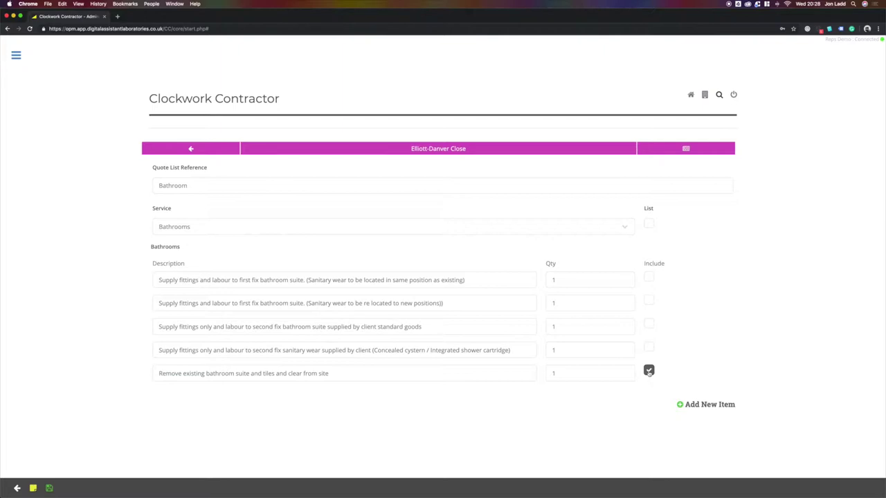
pyautogui.click(650, 277)
pyautogui.click(648, 324)
pyautogui.click(625, 228)
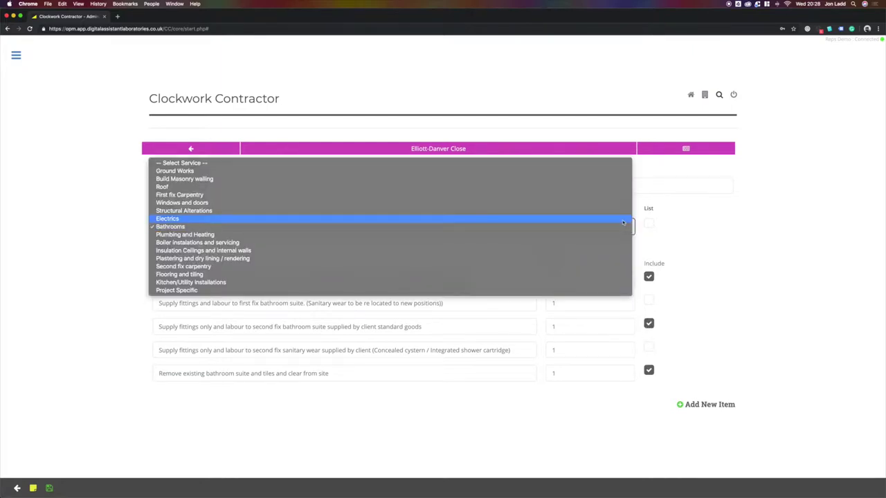
# Step: Add the Electrics items LED down lighters, extractor fan, fused spur point and light switch
pyautogui.click(616, 218)
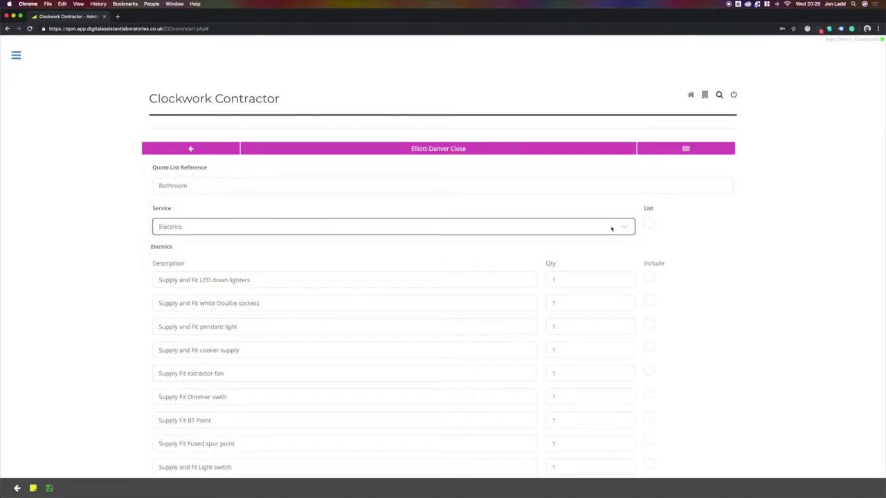
pyautogui.click(648, 277)
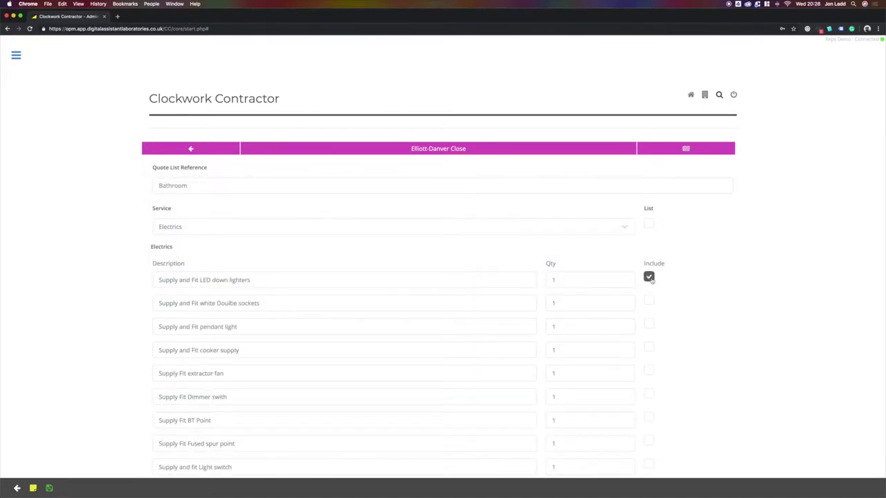
pyautogui.scroll(-4, 648, 281)
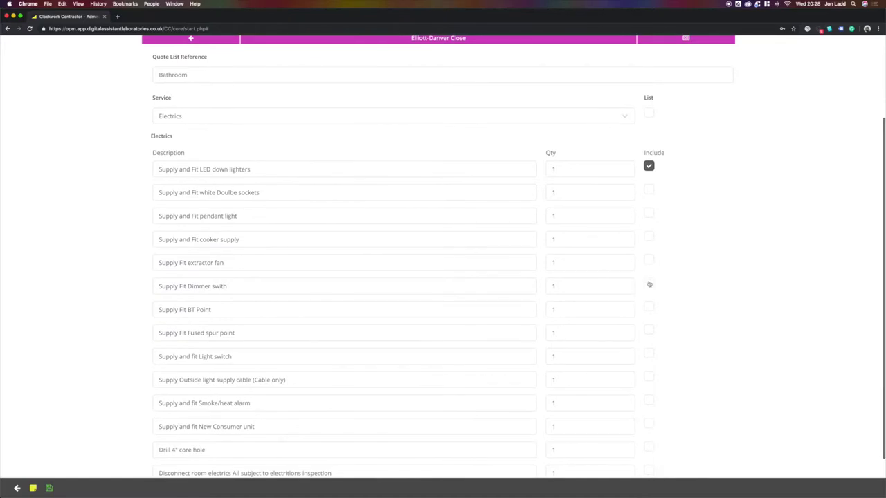
pyautogui.click(649, 261)
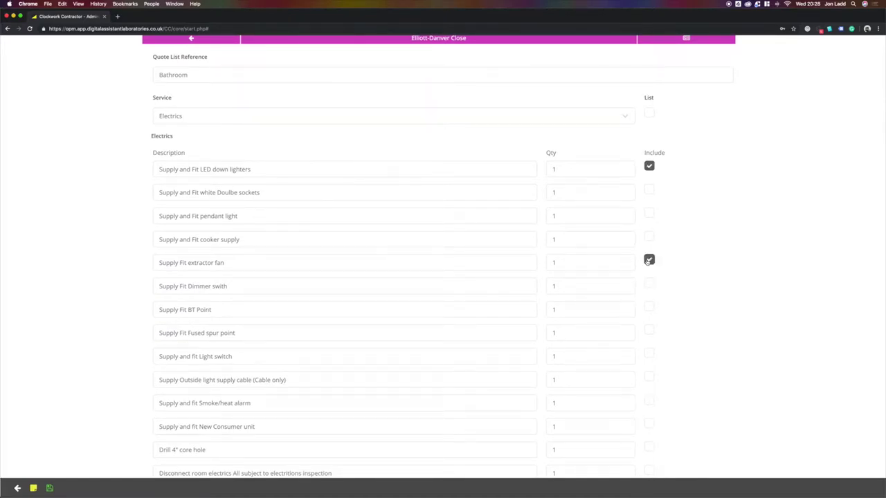
pyautogui.scroll(-3, 650, 264)
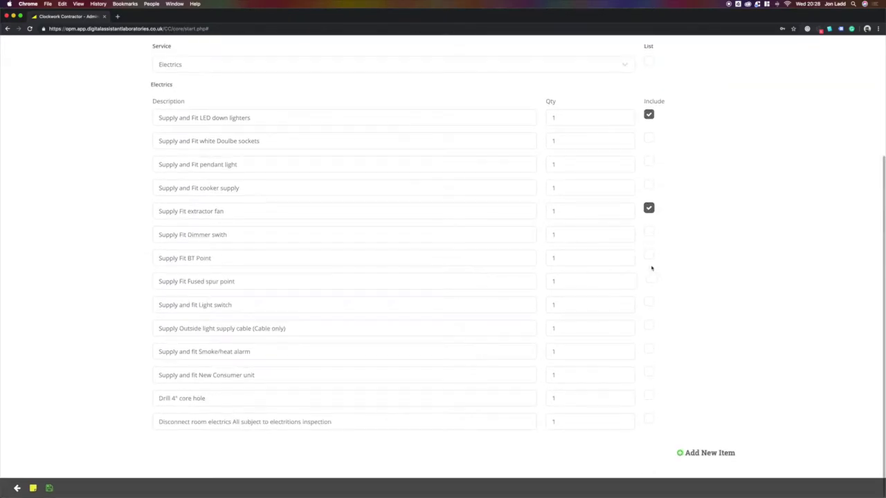
pyautogui.click(650, 279)
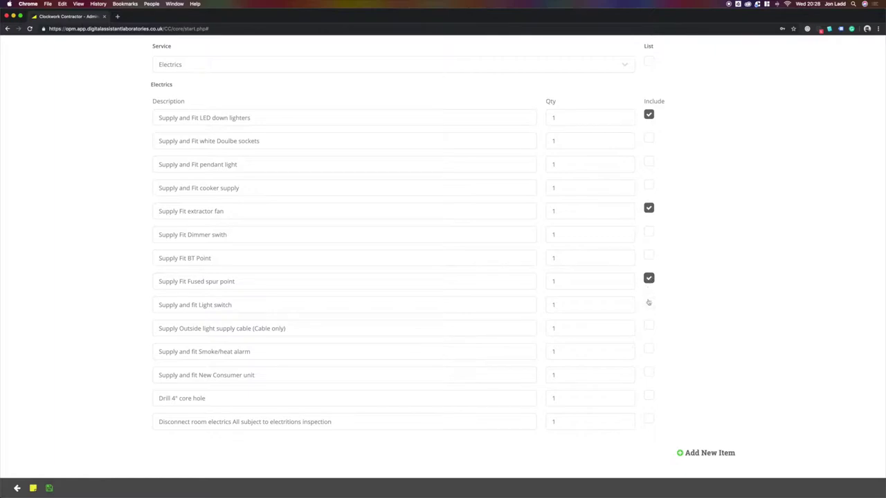
pyautogui.click(649, 304)
pyautogui.scroll(3, 648, 284)
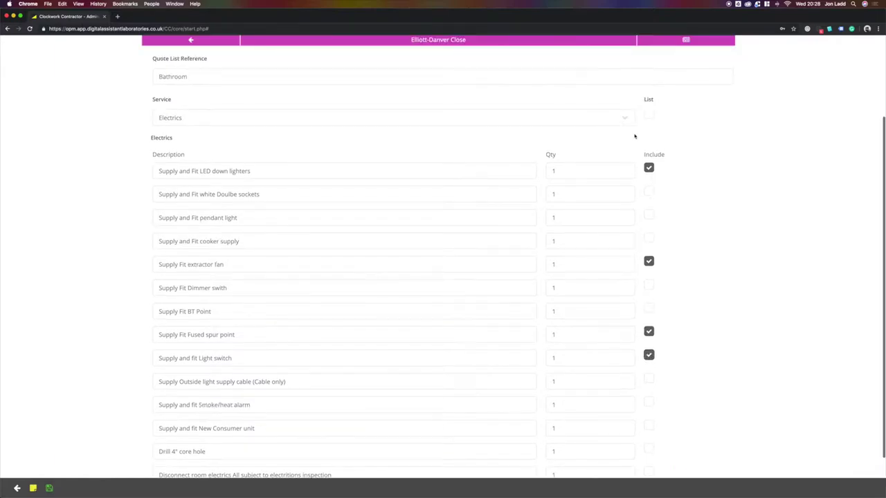
# Step: Add the Plastering item 'Plaster skim finish to bathroom (Plasterboard walls)'
pyautogui.click(626, 118)
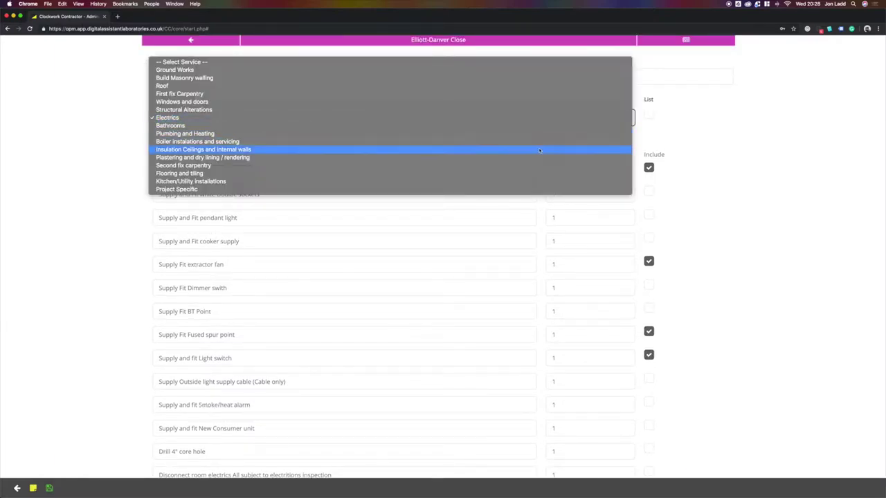
pyautogui.click(523, 158)
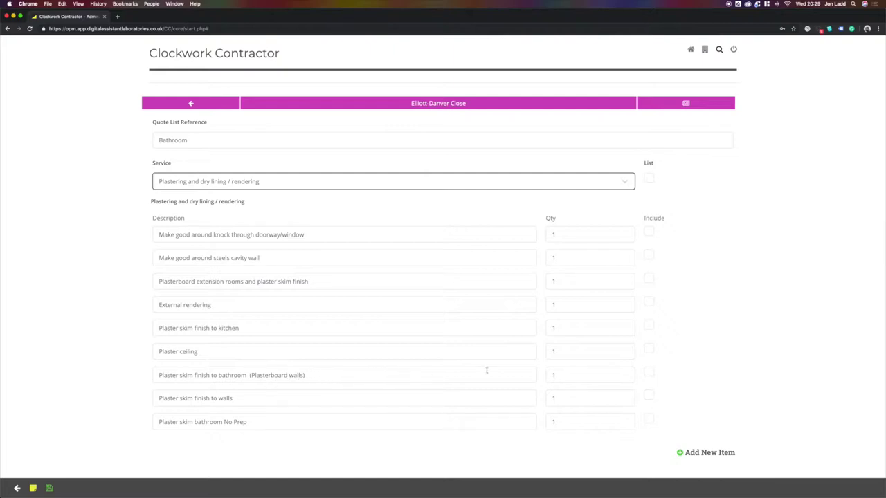
pyautogui.click(649, 374)
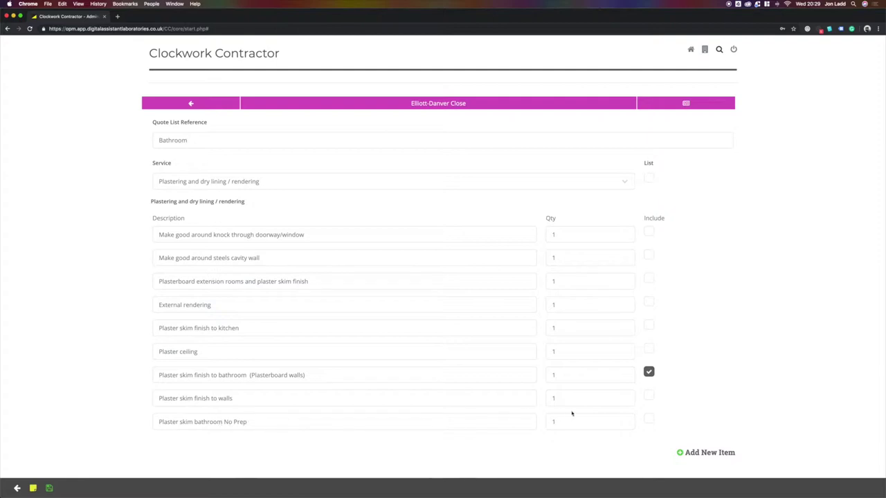
pyautogui.click(624, 181)
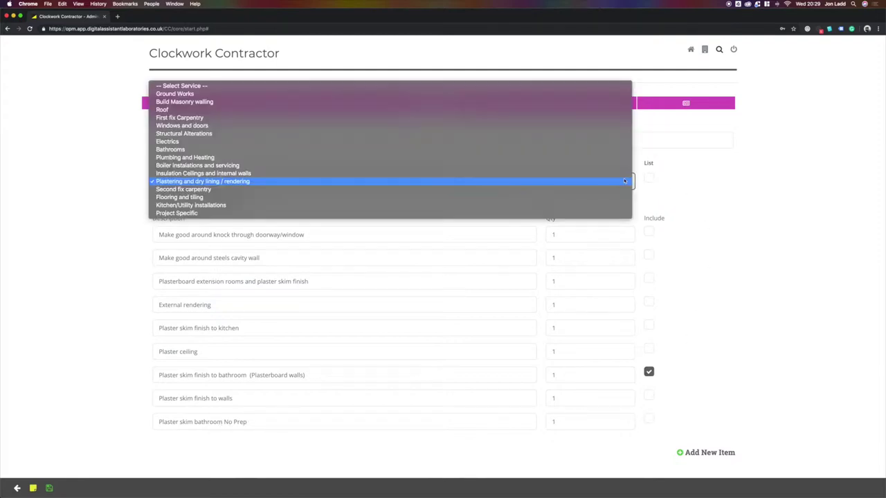
# Step: Add Fix Ceramic tiles and 100mm mdf Skirting, then save the list as a new quotation
pyautogui.click(554, 198)
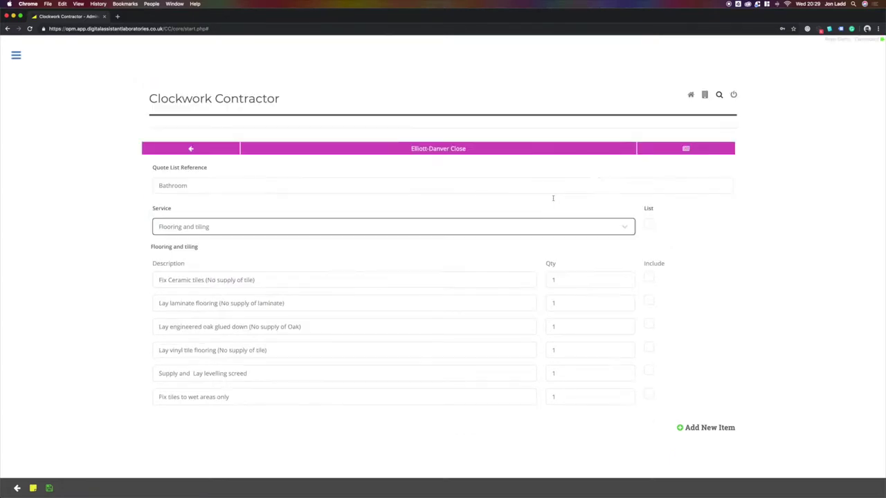
pyautogui.click(649, 277)
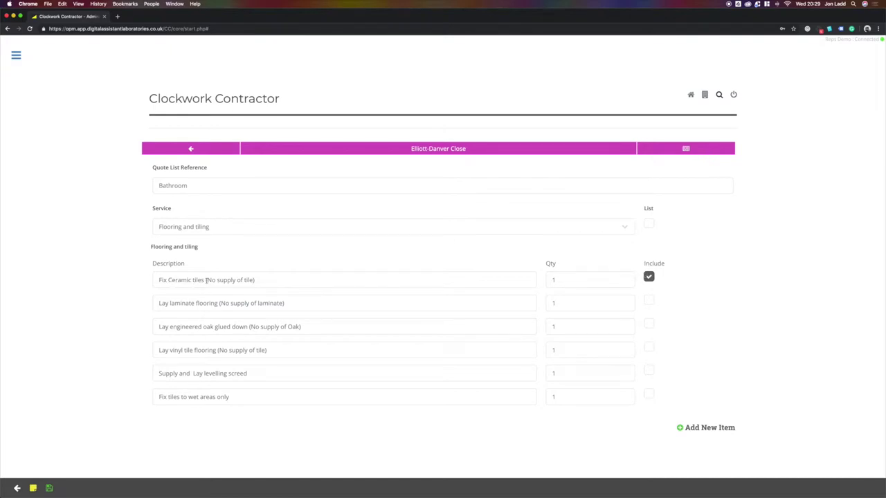
pyautogui.click(627, 227)
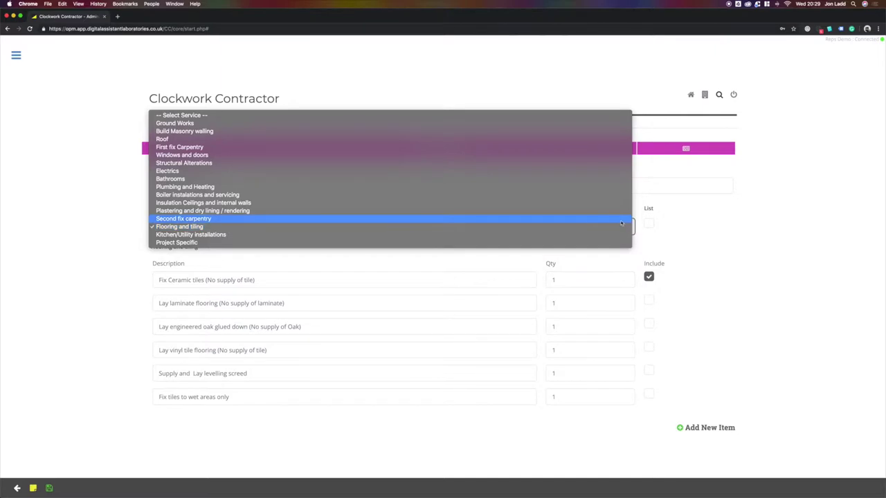
pyautogui.click(614, 220)
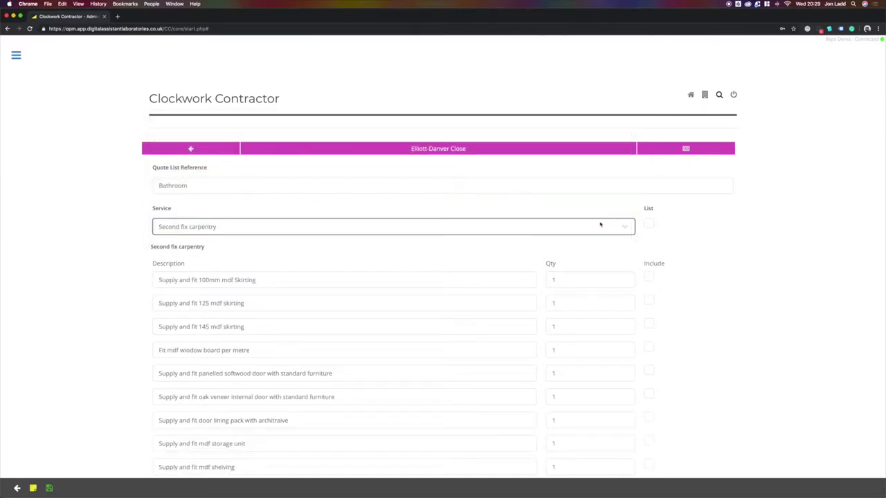
pyautogui.click(649, 276)
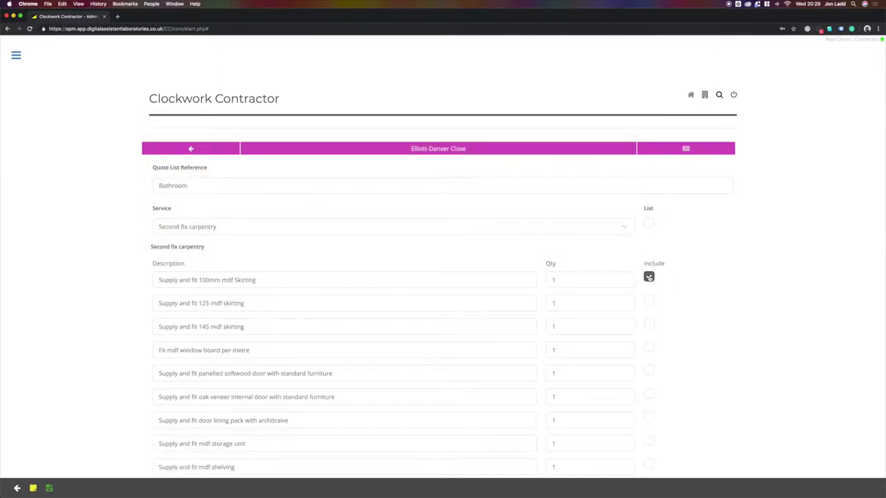
pyautogui.scroll(-3, 667, 276)
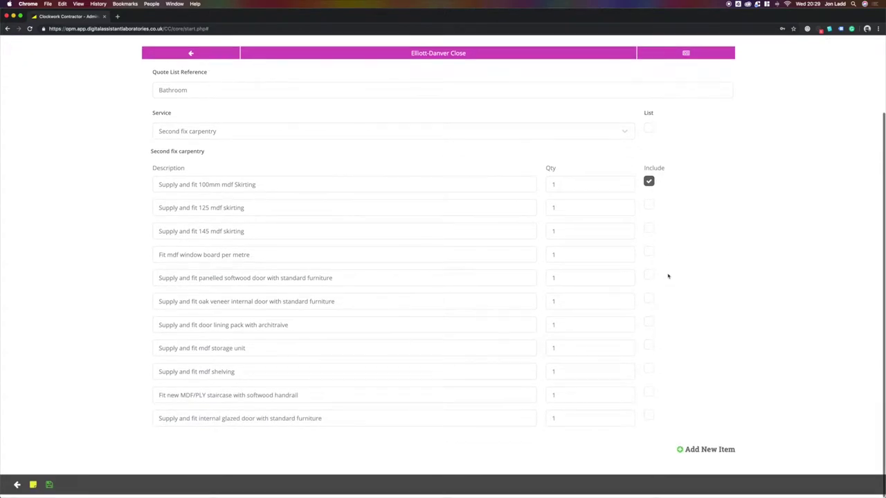
pyautogui.click(48, 488)
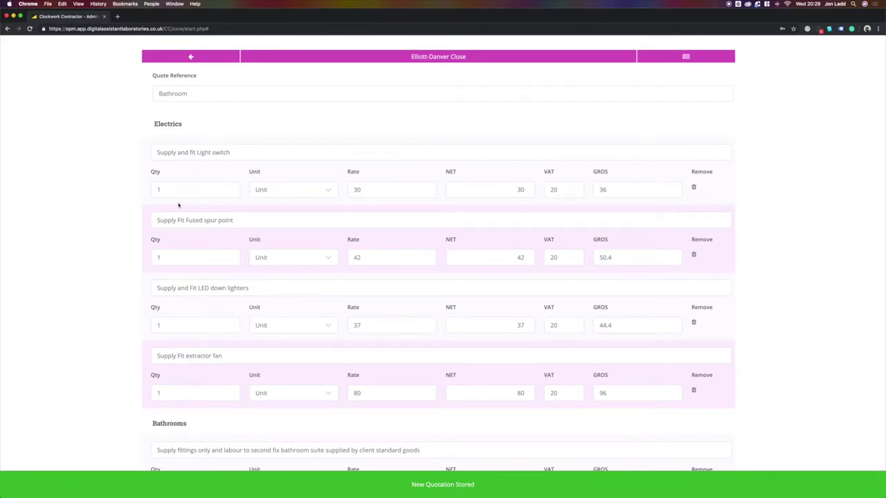
# Step: Set the LED down lighters quantity to 4
pyautogui.scroll(-1, 168, 207)
pyautogui.scroll(-3, 168, 207)
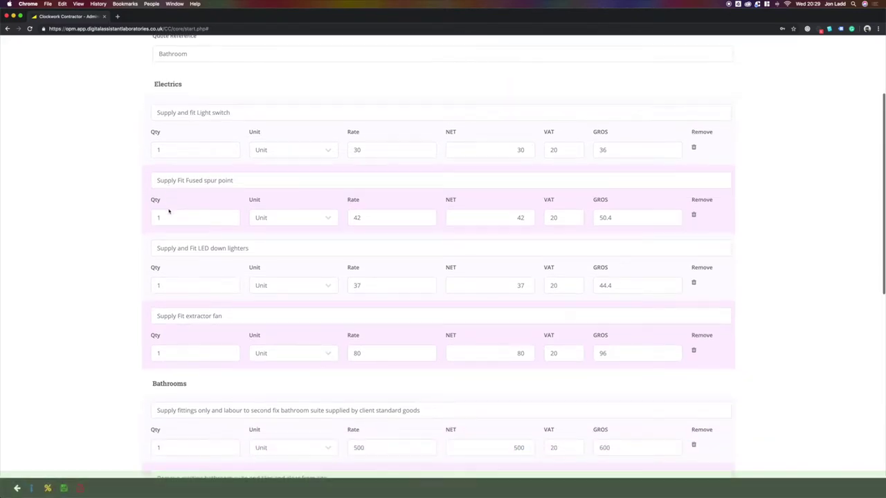
pyautogui.click(172, 221)
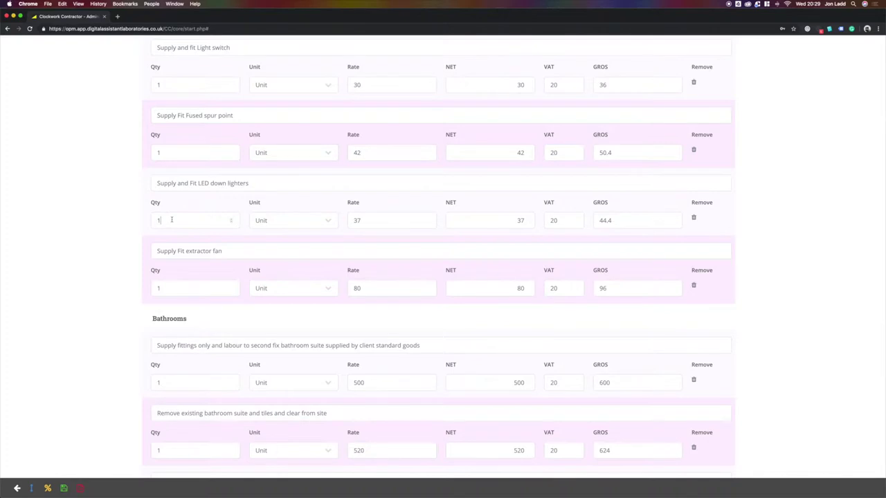
pyautogui.write('4')
pyautogui.scroll(-3, 171, 229)
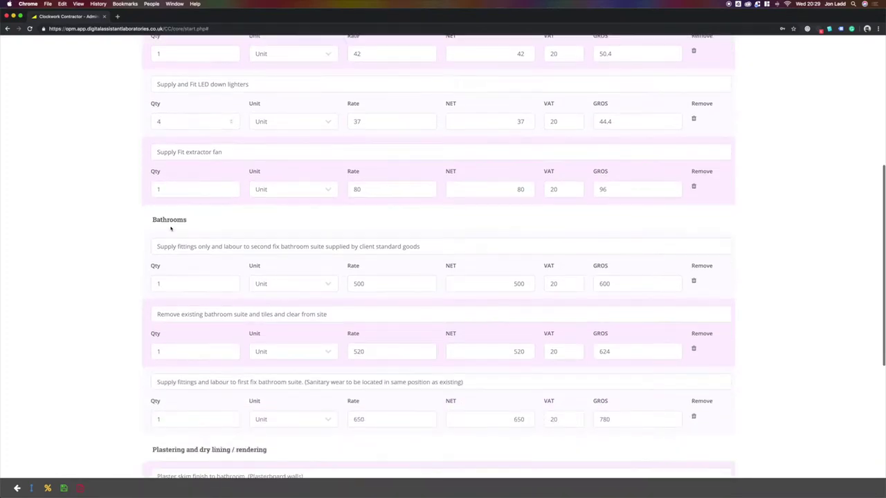
pyautogui.scroll(-3, 171, 229)
pyautogui.scroll(-1, 169, 224)
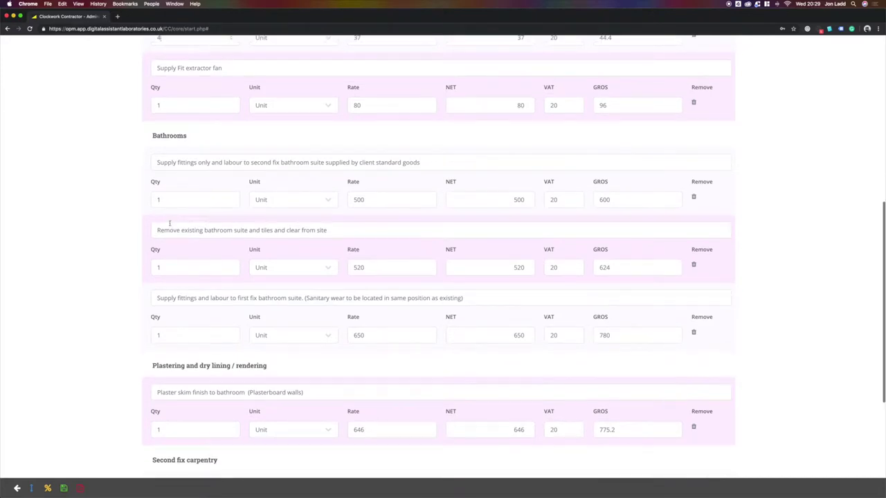
pyautogui.scroll(-2, 165, 208)
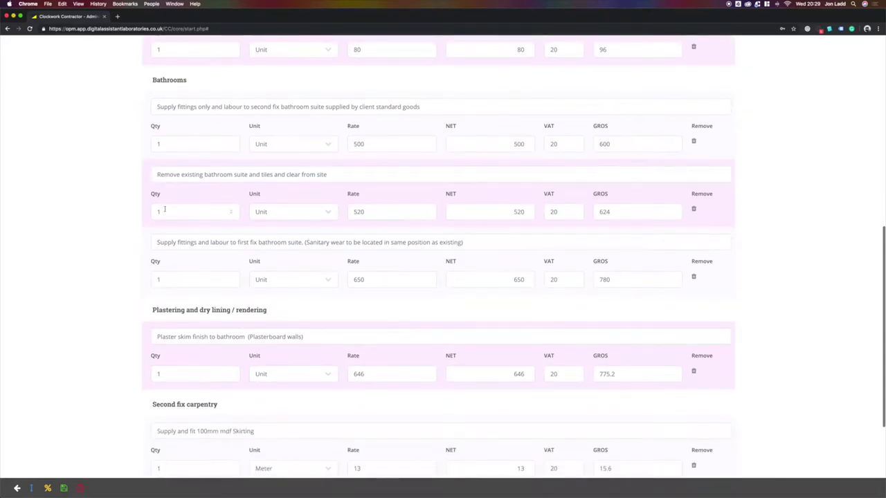
pyautogui.scroll(-1, 166, 211)
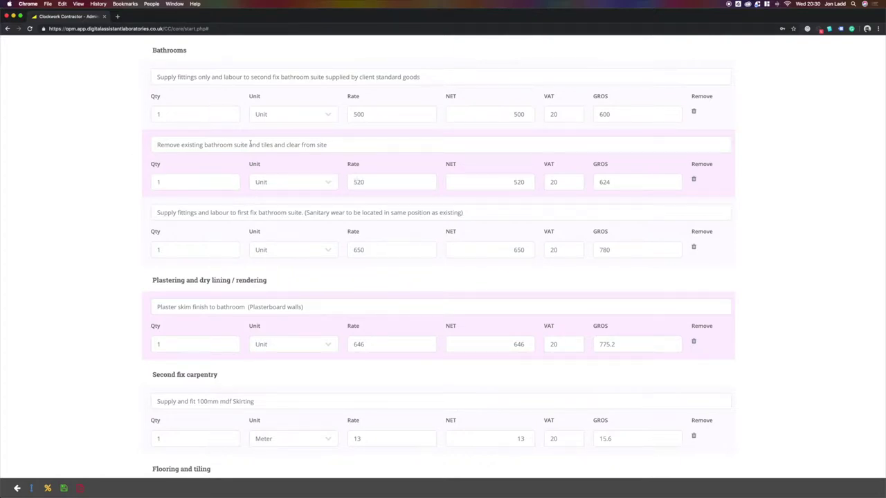
# Step: Set skirting to 5 metres and ceramic tiling to 8, giving a 3041 net total
pyautogui.click(264, 144)
pyautogui.click(359, 181)
pyautogui.scroll(-4, 308, 194)
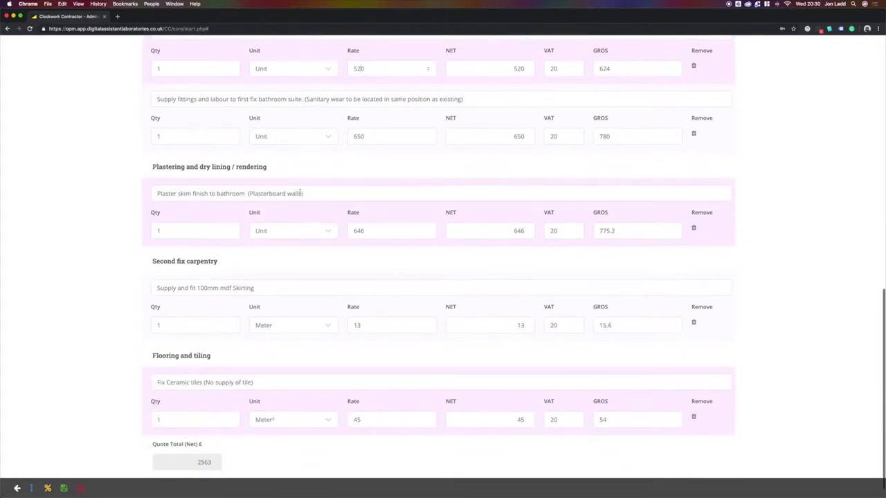
pyautogui.scroll(-1, 301, 194)
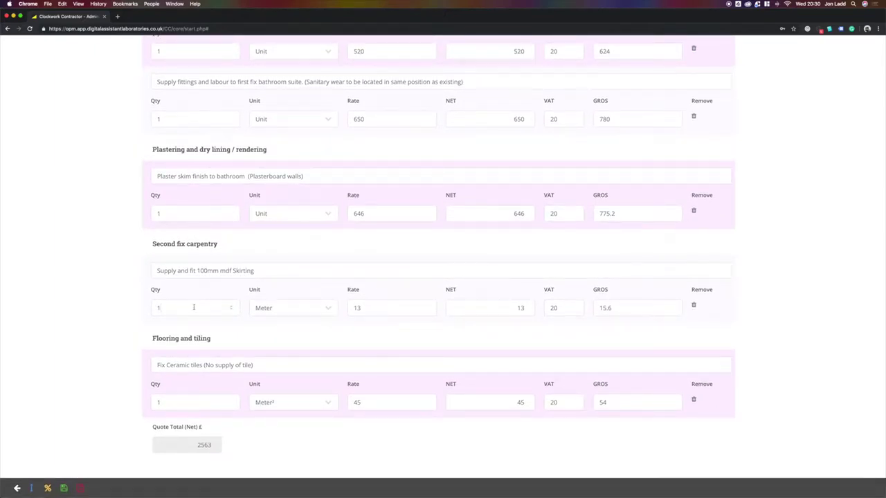
pyautogui.write('5')
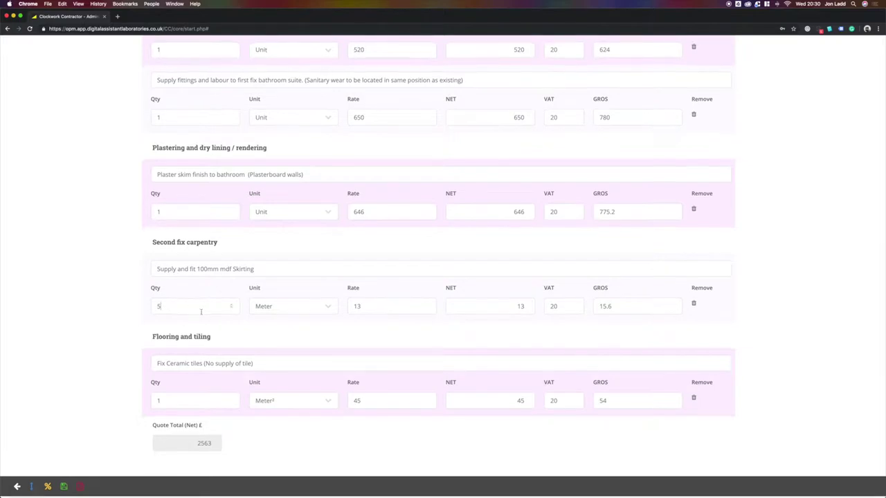
pyautogui.click(216, 405)
pyautogui.write('8')
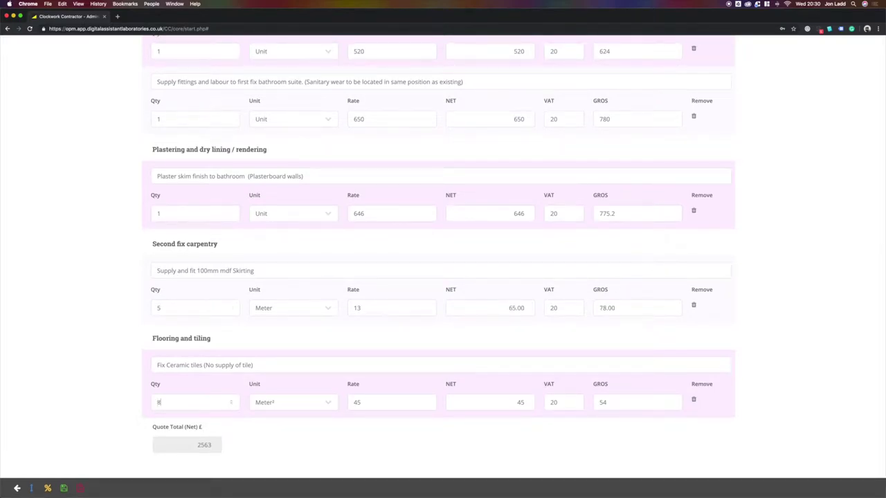
pyautogui.click(258, 433)
pyautogui.click(47, 489)
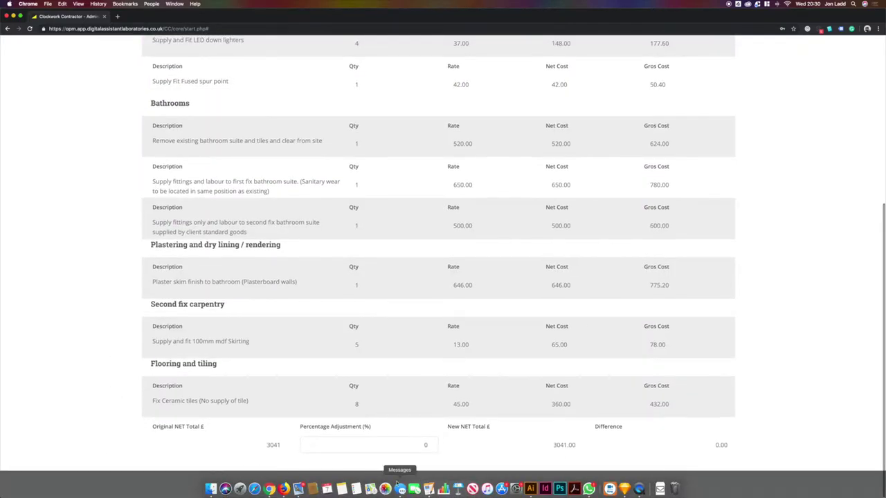
# Step: Apply a 15% adjustment, raising the net to 3497.15, and save the updated Bathroom quotation
pyautogui.click(429, 443)
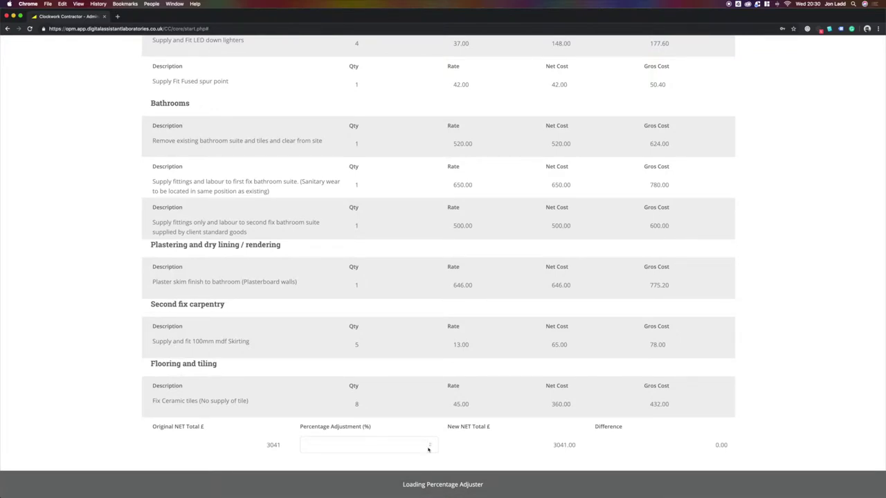
pyautogui.write('5')
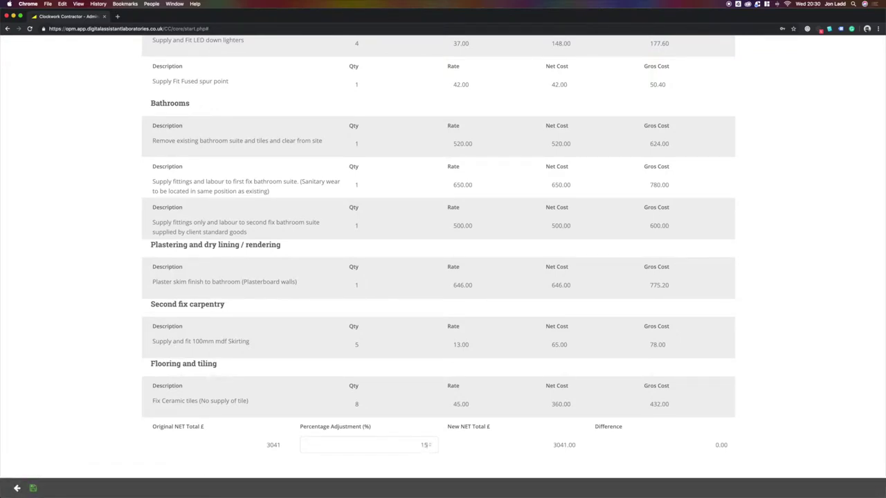
pyautogui.scroll(1, 461, 459)
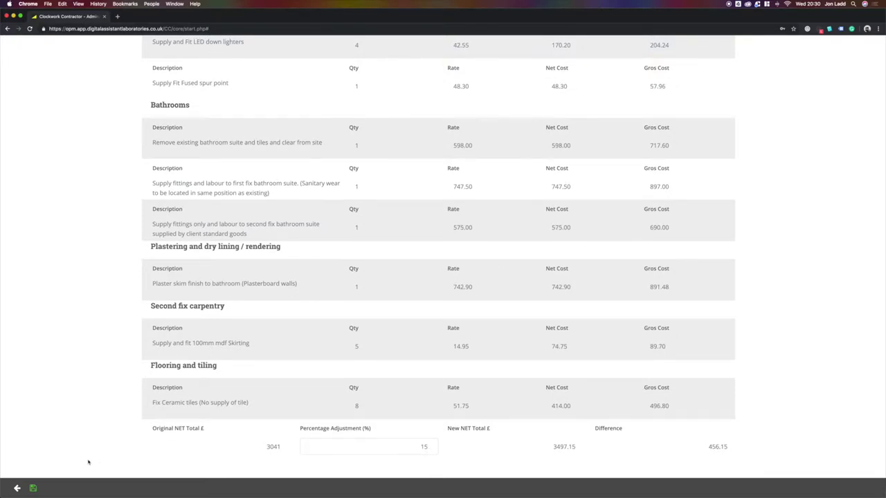
pyautogui.click(33, 488)
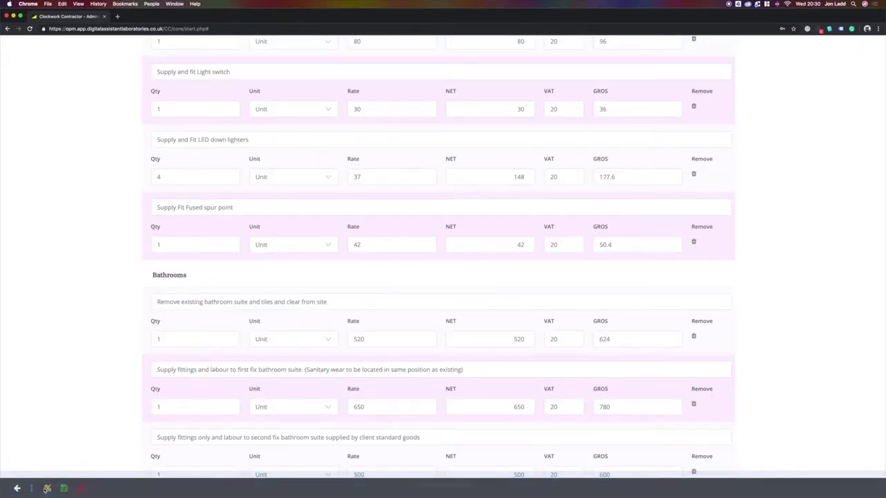
pyautogui.click(65, 491)
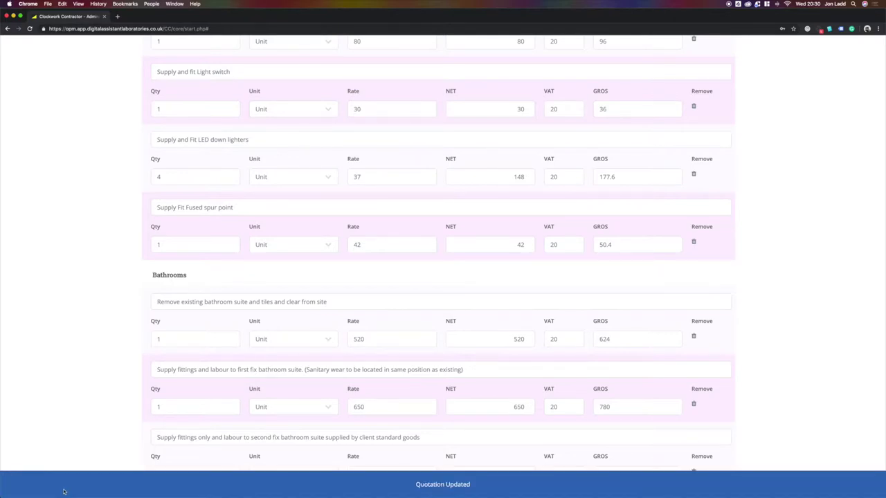
pyautogui.scroll(-5, 350, 347)
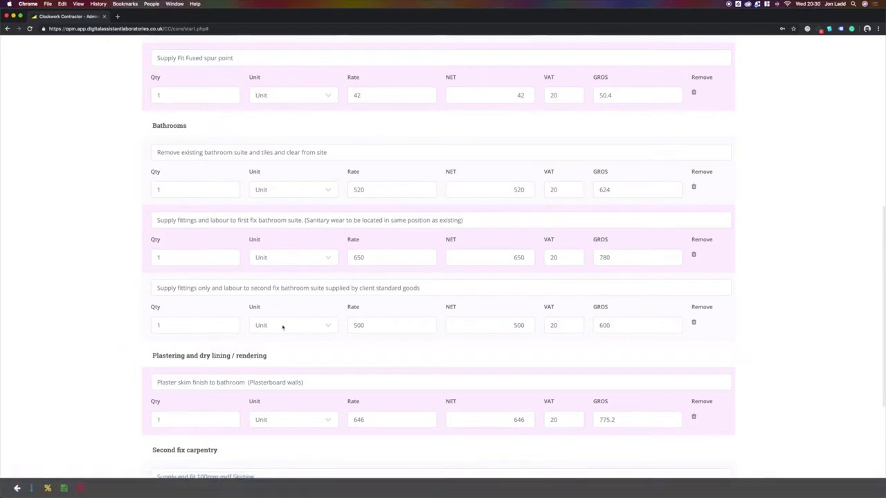
pyautogui.click(81, 489)
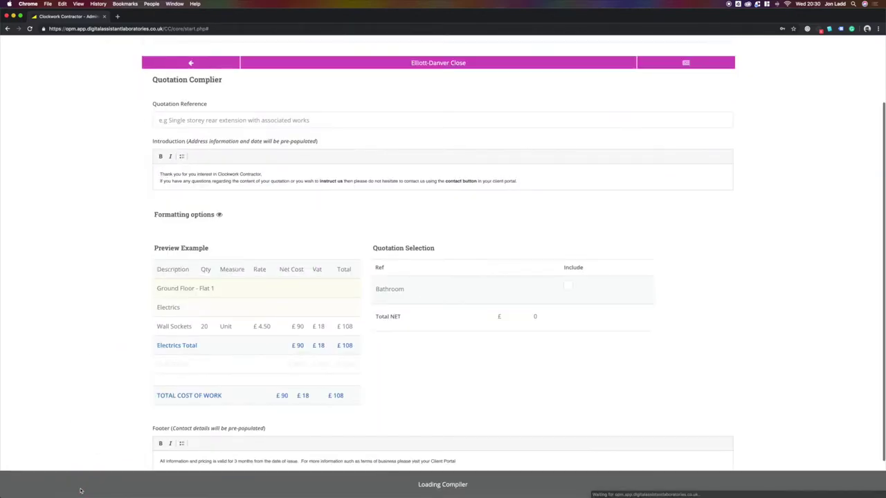
# Step: Enter reference 'Bathroom', include the Bathroom quote, and complete the Elliott-Danver Close quotation
pyautogui.click(181, 115)
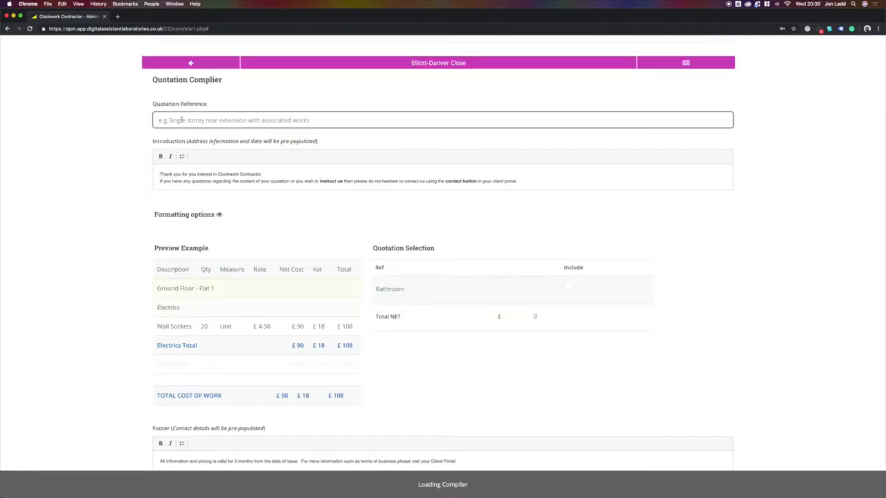
pyautogui.write('Bathroom')
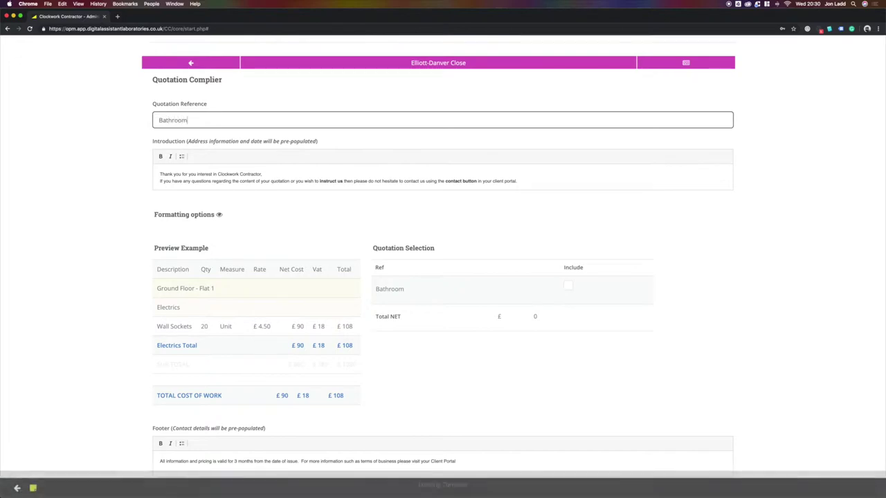
pyautogui.click(220, 215)
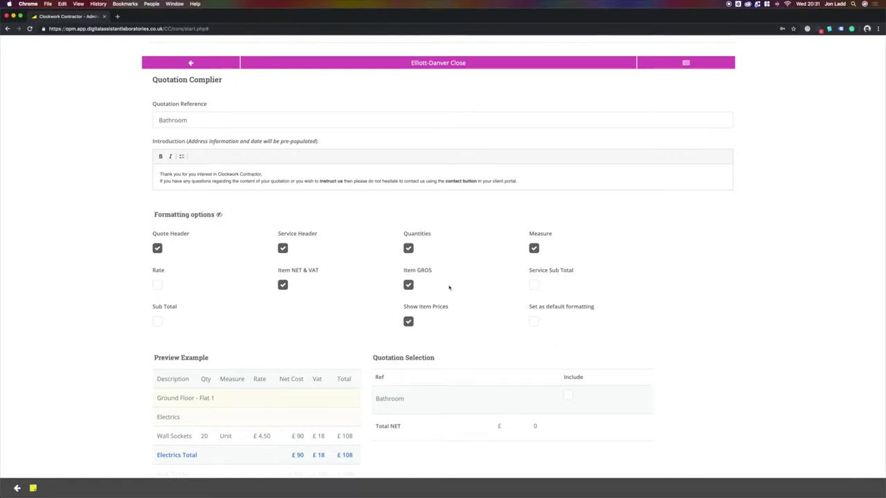
pyautogui.scroll(-5, 460, 287)
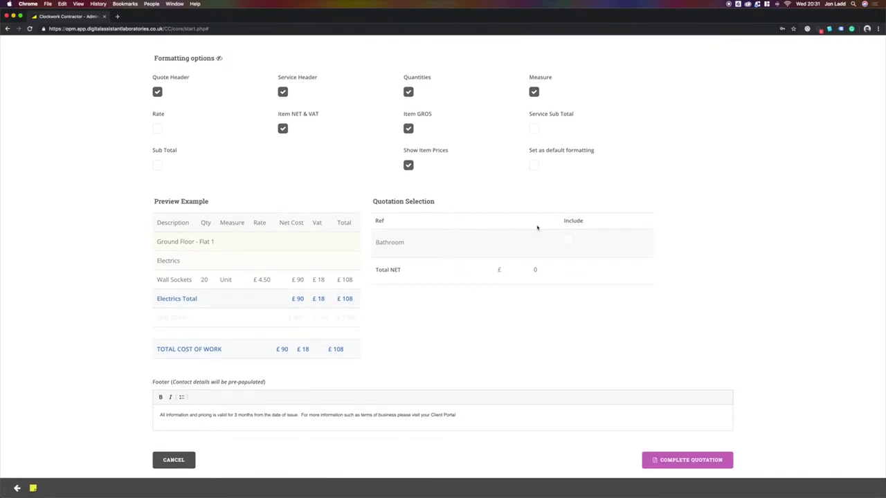
pyautogui.click(568, 240)
pyautogui.scroll(-1, 568, 267)
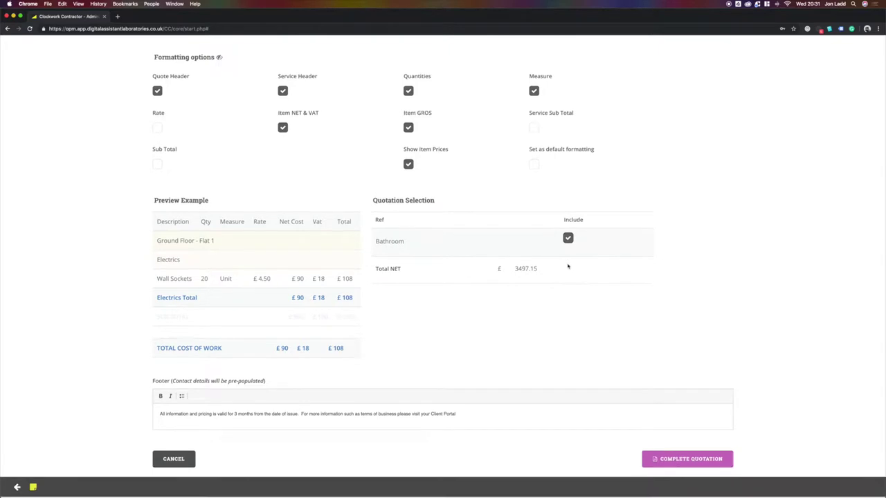
pyautogui.scroll(2, 568, 267)
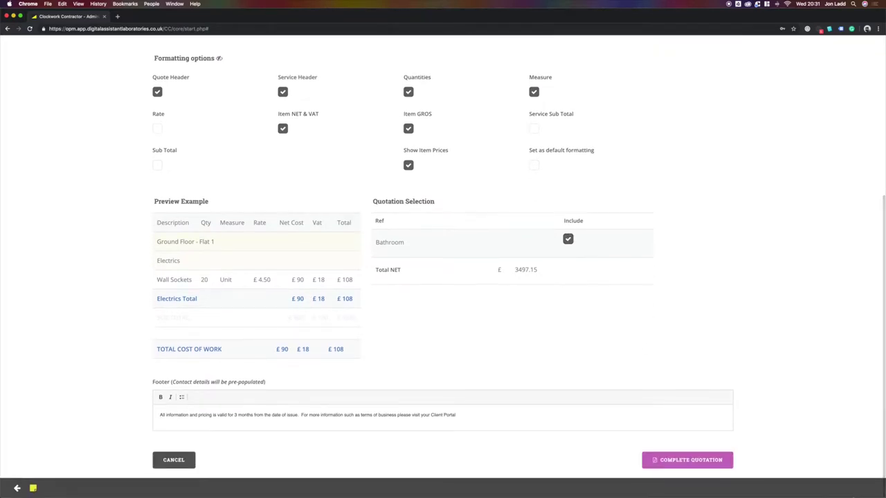
pyautogui.click(670, 461)
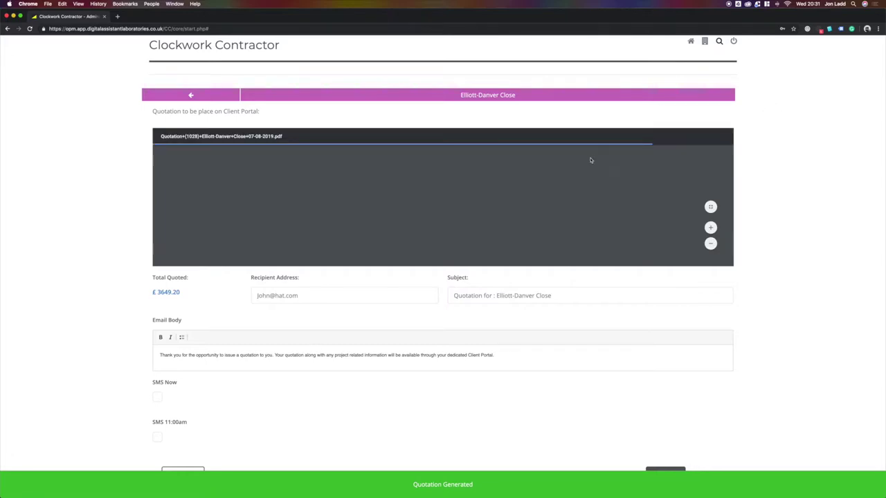
# Step: Review the £3649.20 quotation PDF and share it with the client, sending an SMS now
pyautogui.scroll(-5, 599, 209)
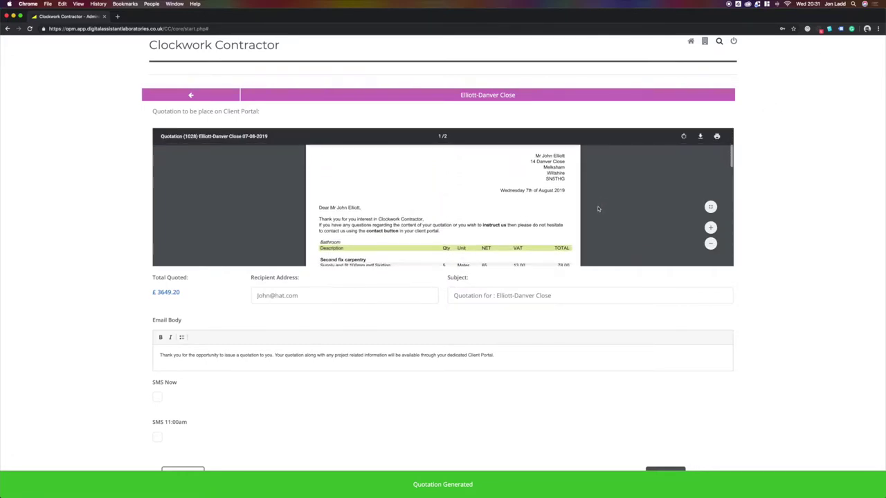
pyautogui.scroll(-2, 599, 208)
pyautogui.scroll(3, 598, 205)
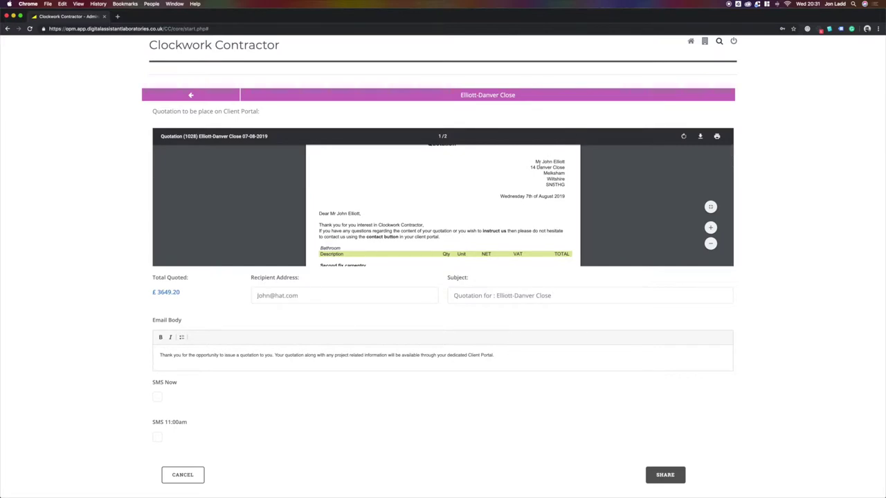
pyautogui.scroll(-3, 567, 169)
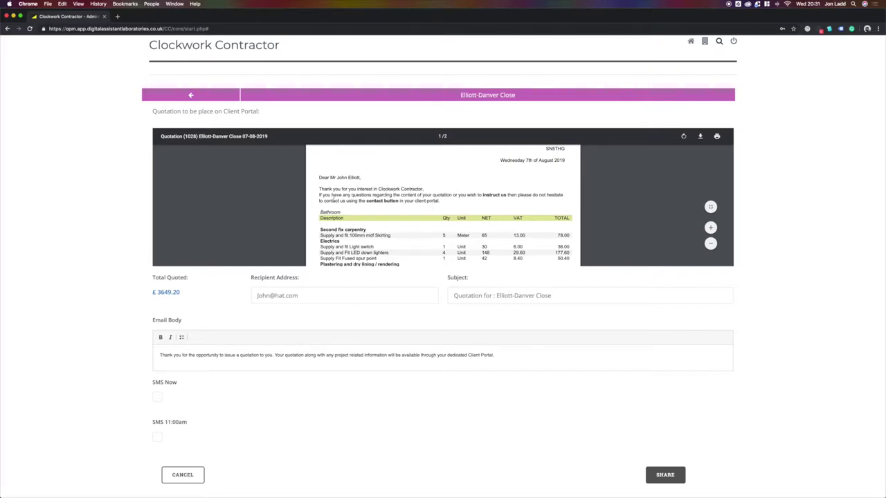
pyautogui.scroll(-1, 339, 198)
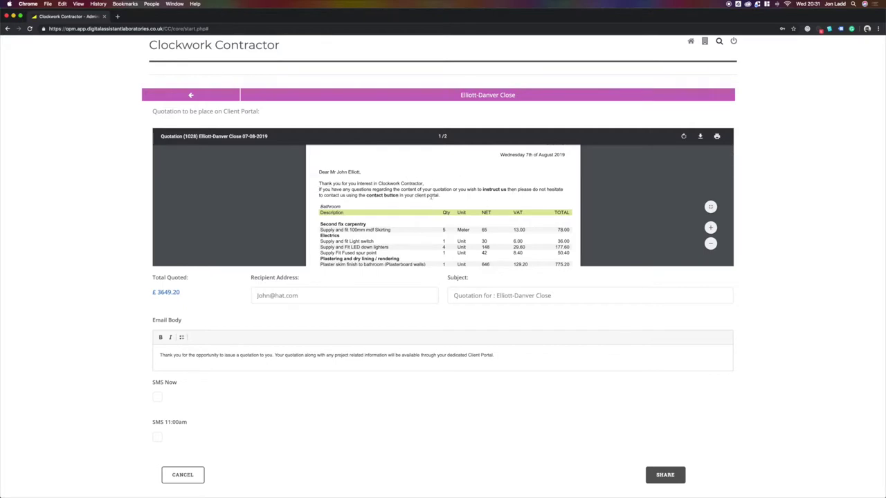
pyautogui.scroll(-5, 429, 198)
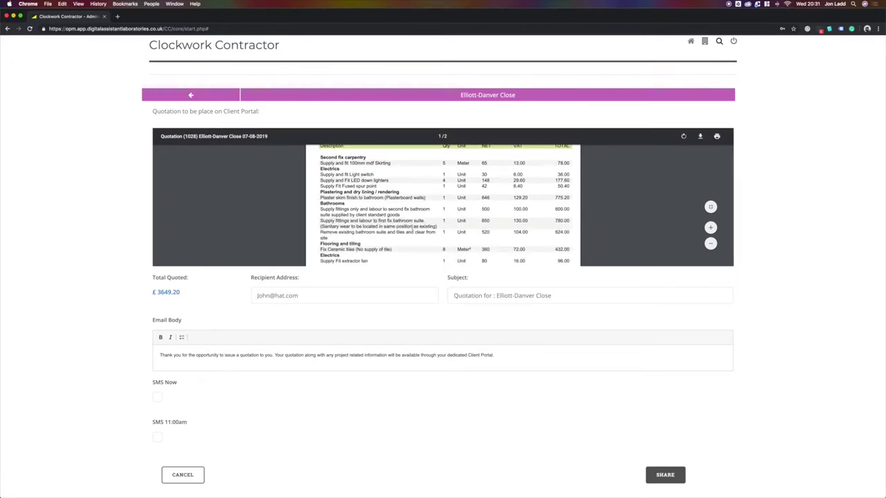
pyautogui.scroll(-7, 459, 206)
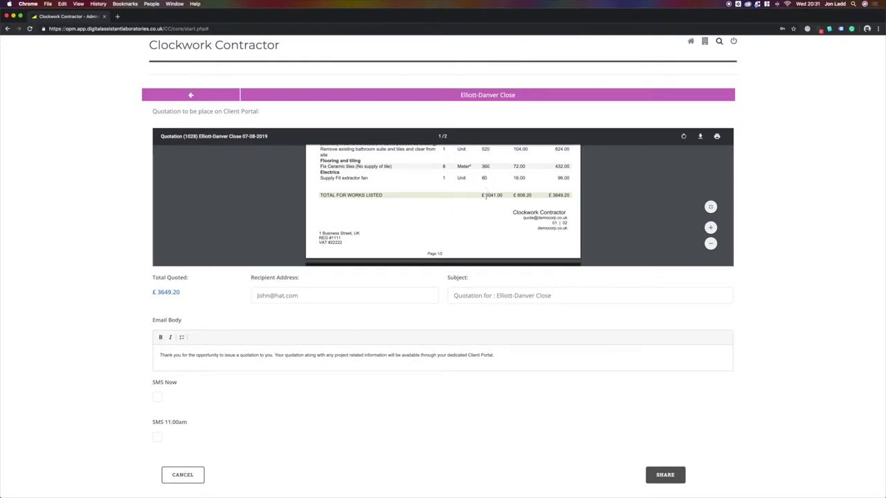
pyautogui.scroll(-5, 486, 197)
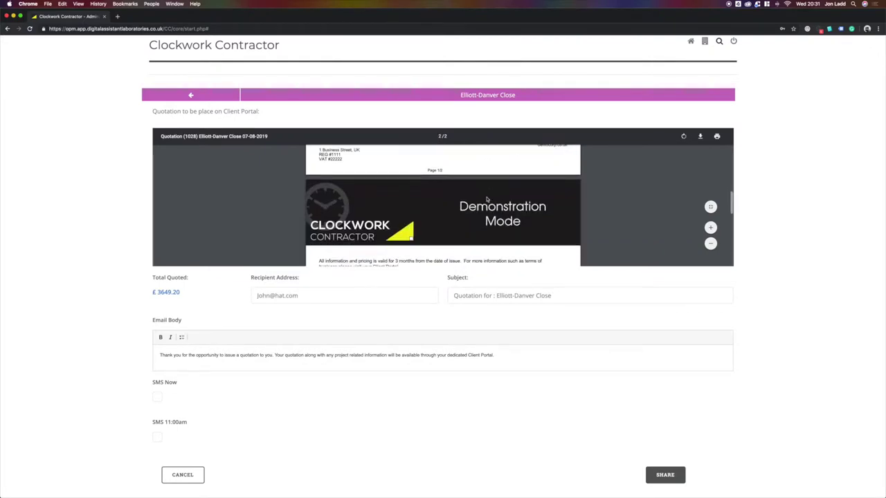
pyautogui.click(159, 399)
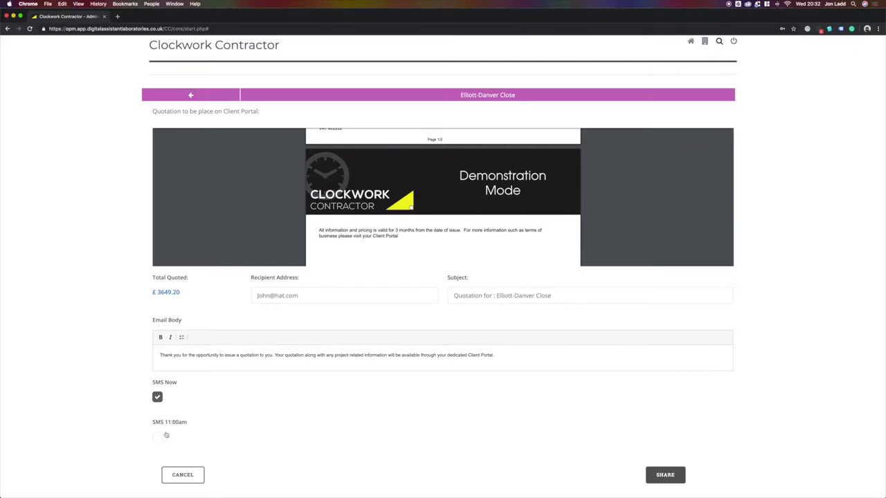
pyautogui.click(659, 477)
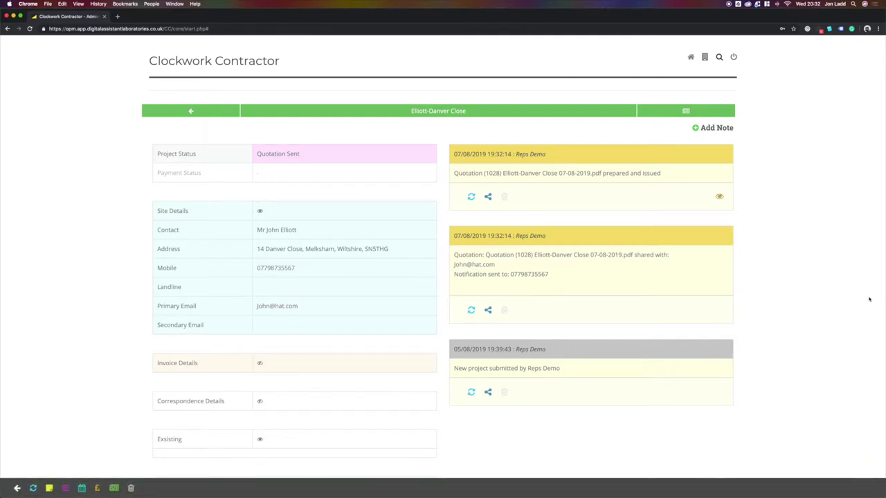
# Step: Open the project's client portal welcome page in a new tab via the green project bar link
pyautogui.click(685, 112)
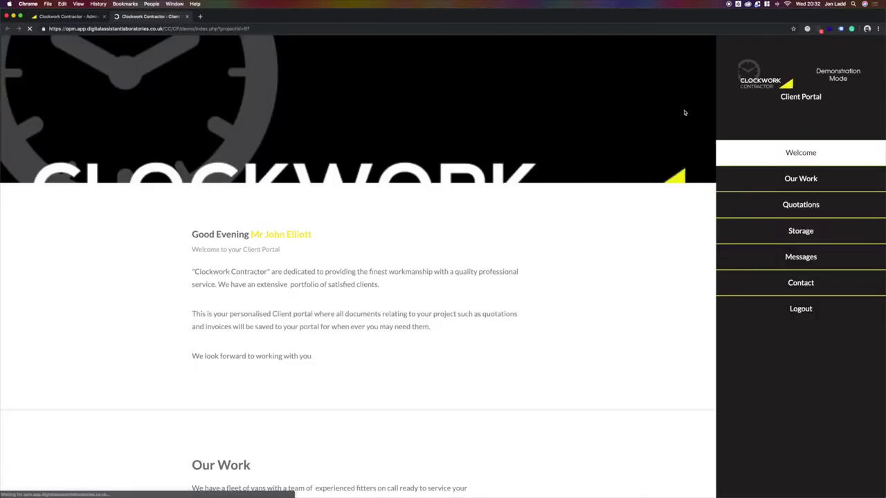
pyautogui.scroll(-3, 682, 110)
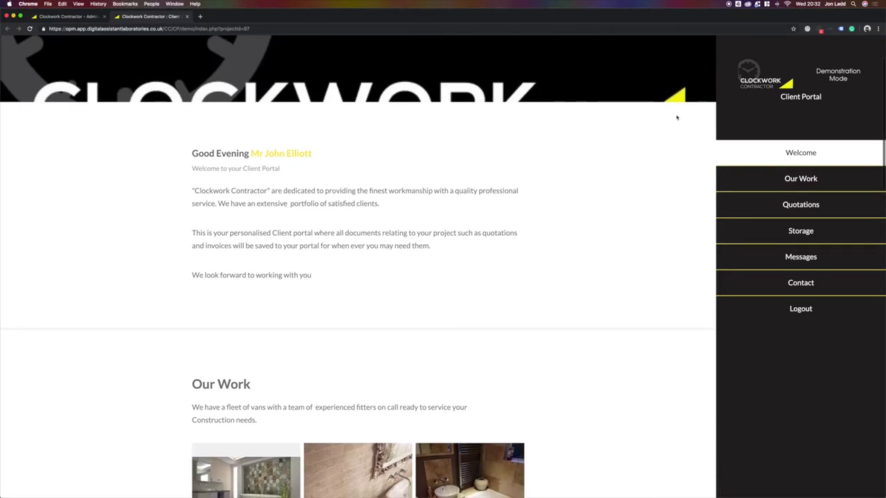
pyautogui.scroll(3, 674, 109)
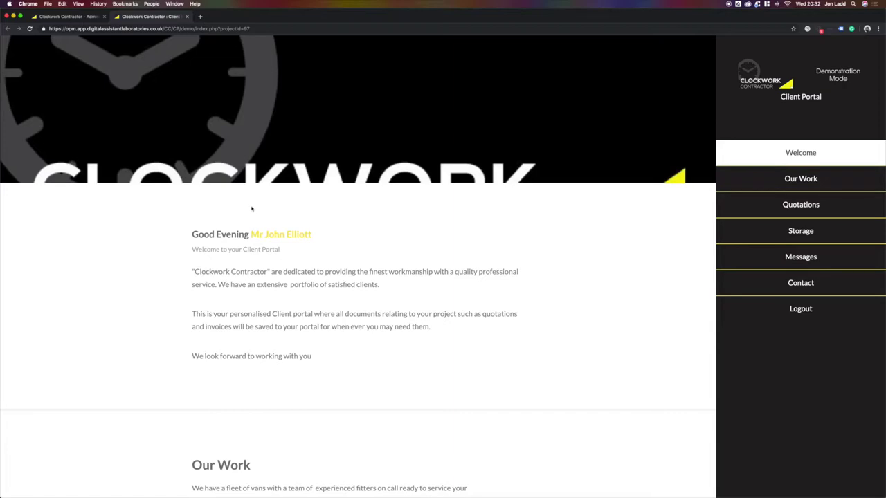
pyautogui.scroll(-1, 252, 209)
pyautogui.scroll(-5, 252, 209)
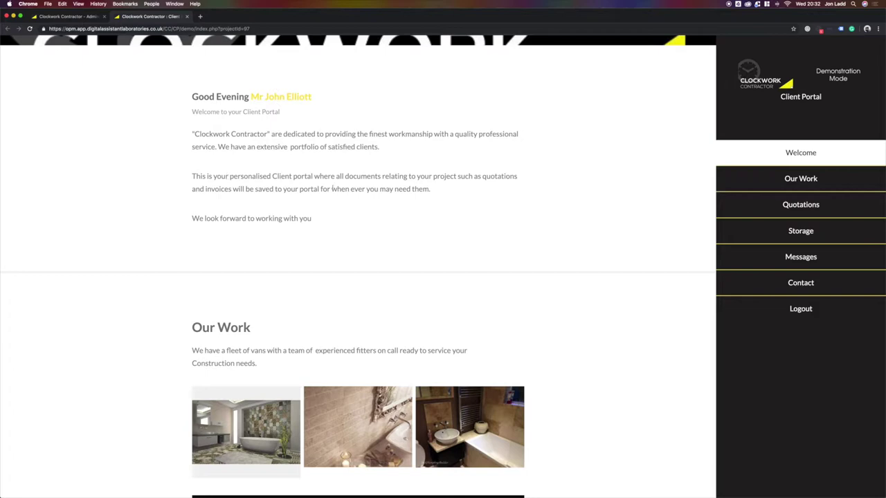
pyautogui.scroll(-3, 307, 187)
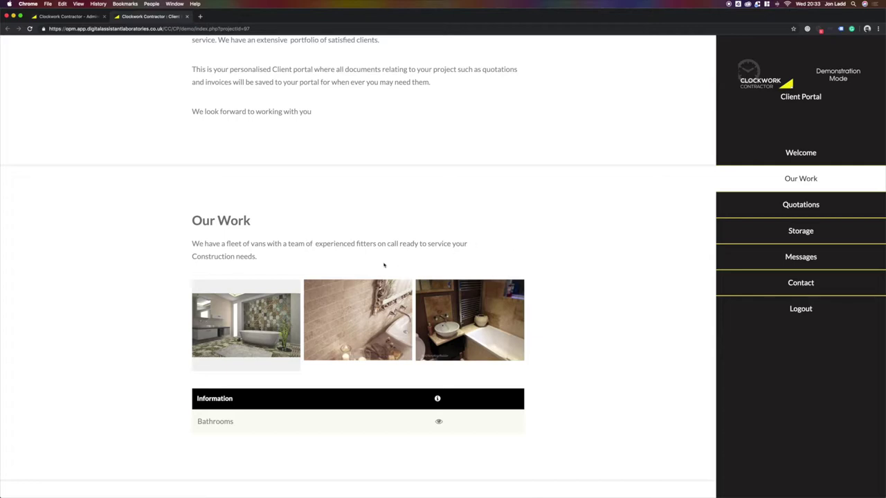
pyautogui.scroll(-2, 494, 247)
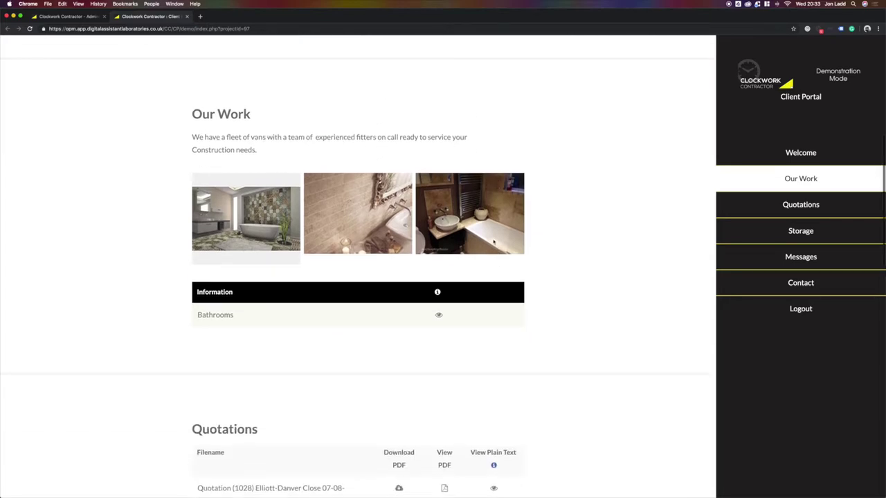
pyautogui.scroll(6, 489, 233)
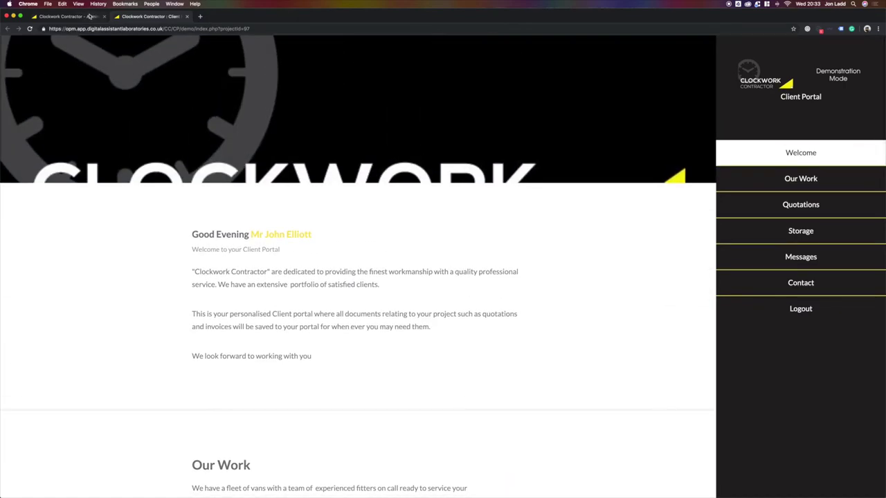
# Step: Read through the Elliott-Danver Close quotation PDF, then return to the Client Portal tab
pyautogui.scroll(-7, 305, 204)
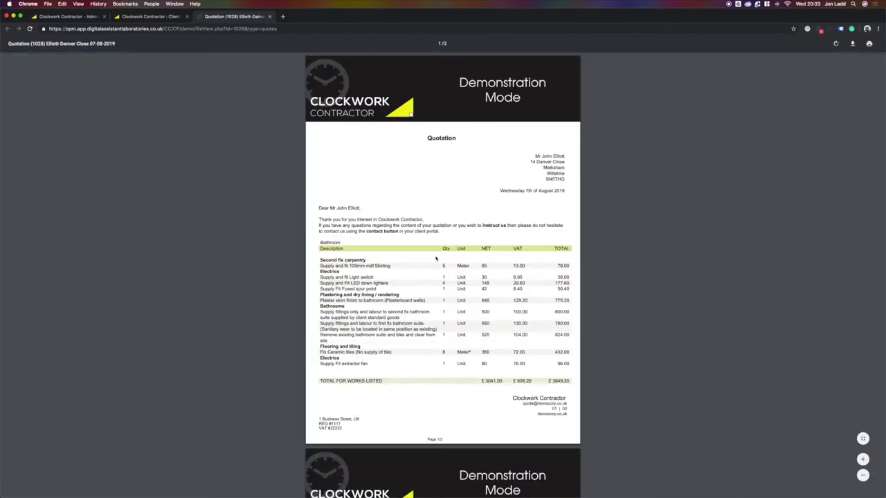
pyautogui.scroll(-5, 434, 259)
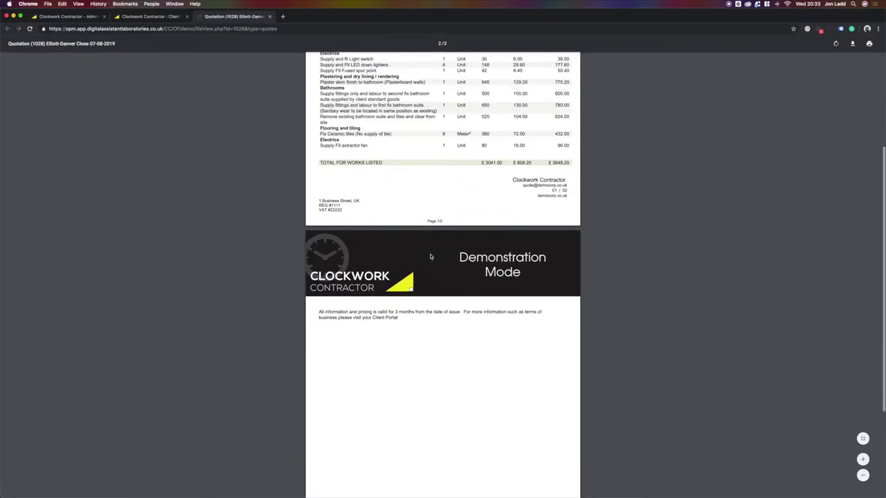
pyautogui.scroll(5, 433, 260)
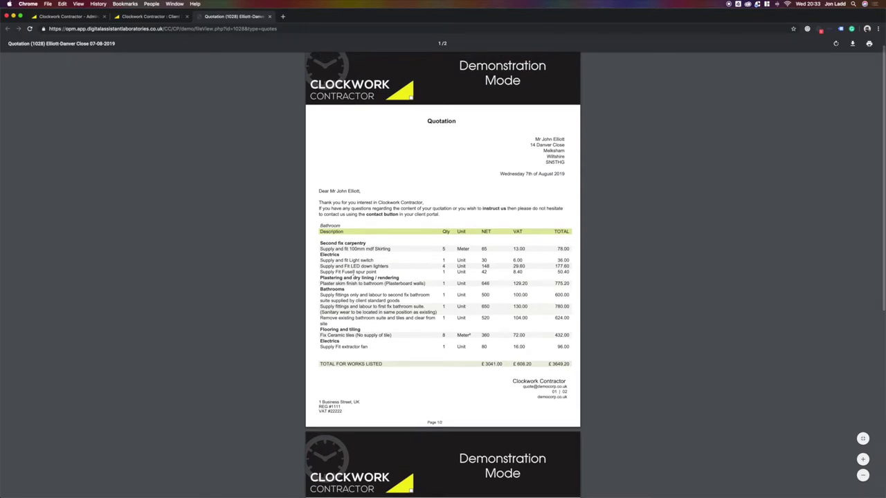
pyautogui.scroll(-3, 430, 256)
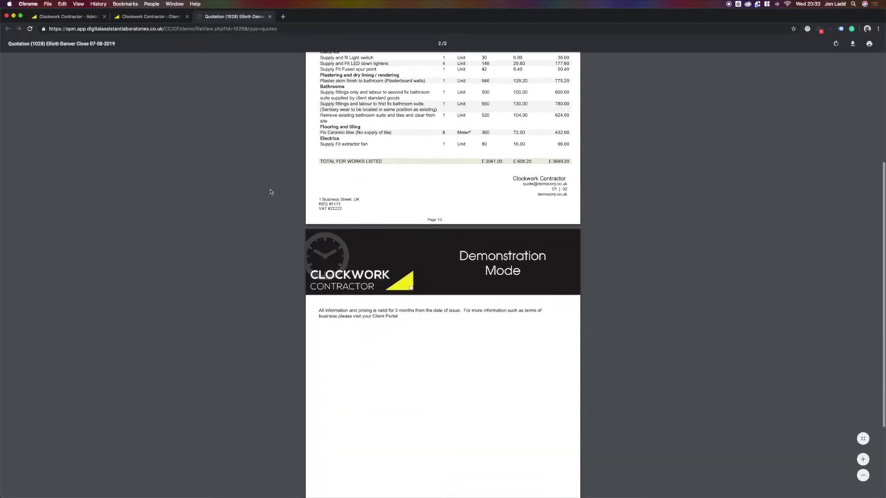
pyautogui.click(156, 20)
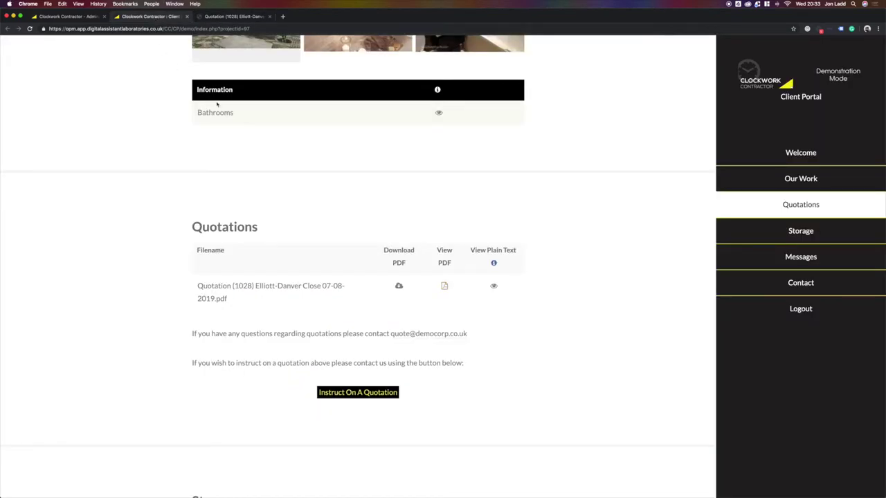
# Step: Return to the admin project page and open the Bathroom quotation's instruction status, showing Unset / Pending
pyautogui.scroll(-3, 340, 253)
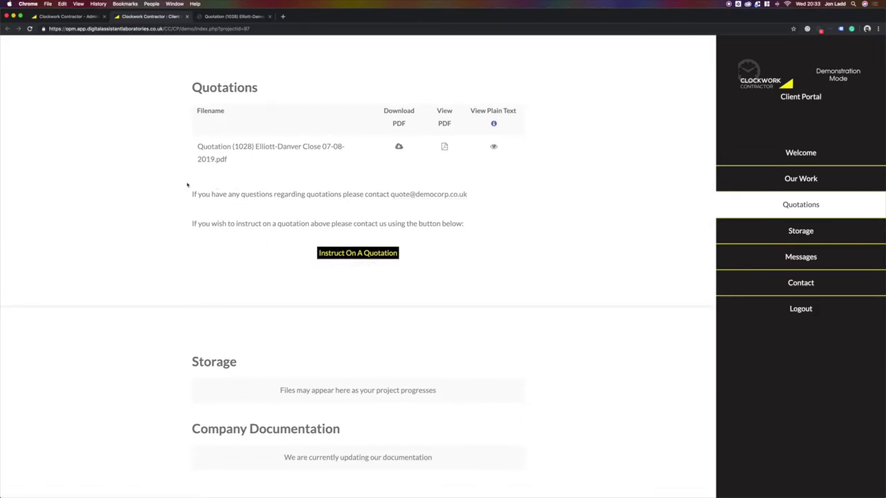
pyautogui.click(53, 17)
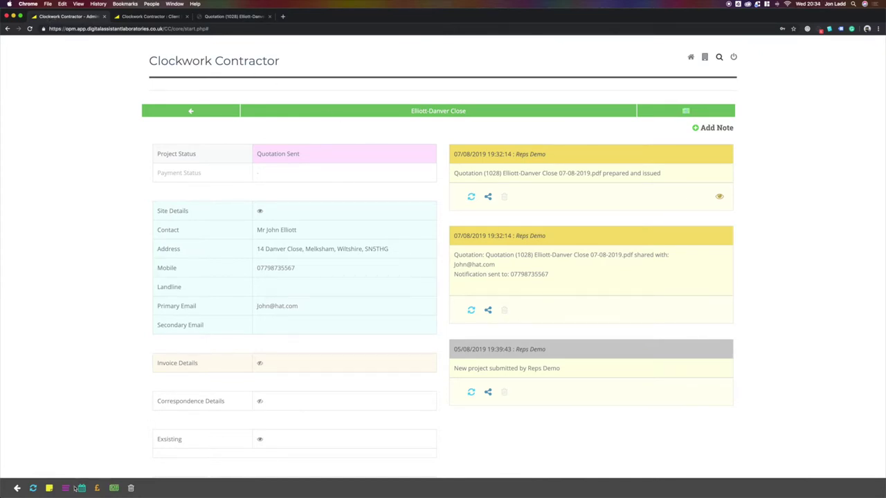
pyautogui.click(82, 488)
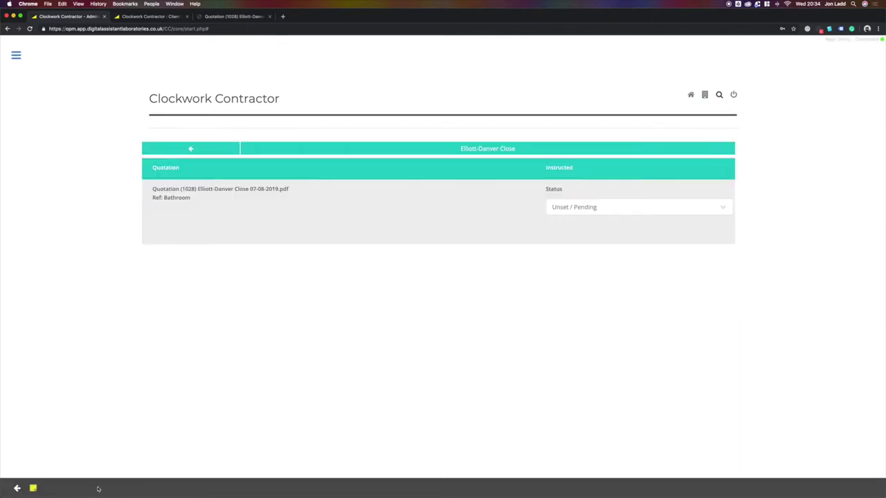
# Step: Set the quotation status to Active with an estimated start date of 10/09/2019
pyautogui.click(582, 208)
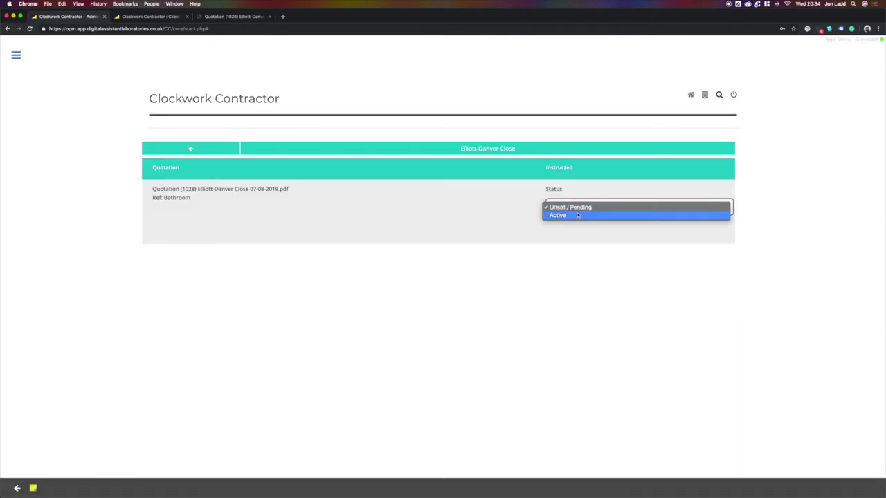
pyautogui.click(578, 214)
pyautogui.scroll(-1, 519, 226)
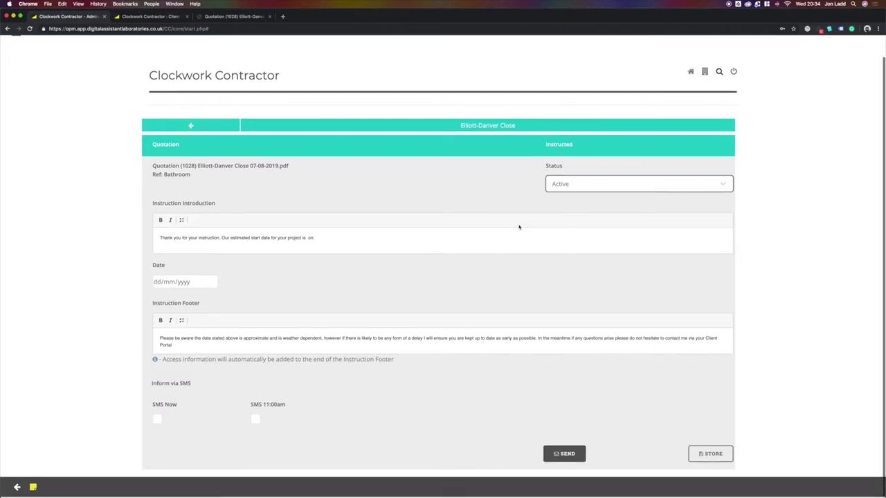
pyautogui.click(156, 284)
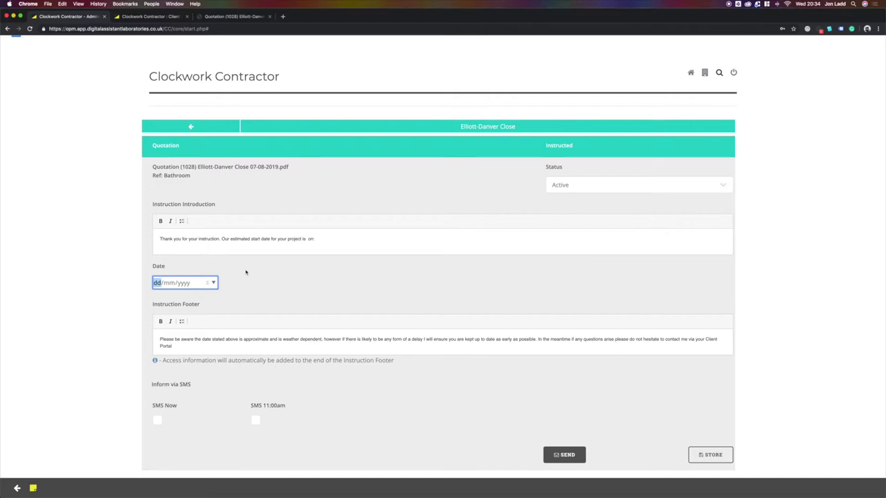
pyautogui.write('10/09/2019')
# Step: Store the instruction with SMS Now ticked and send it to the client
pyautogui.click(157, 421)
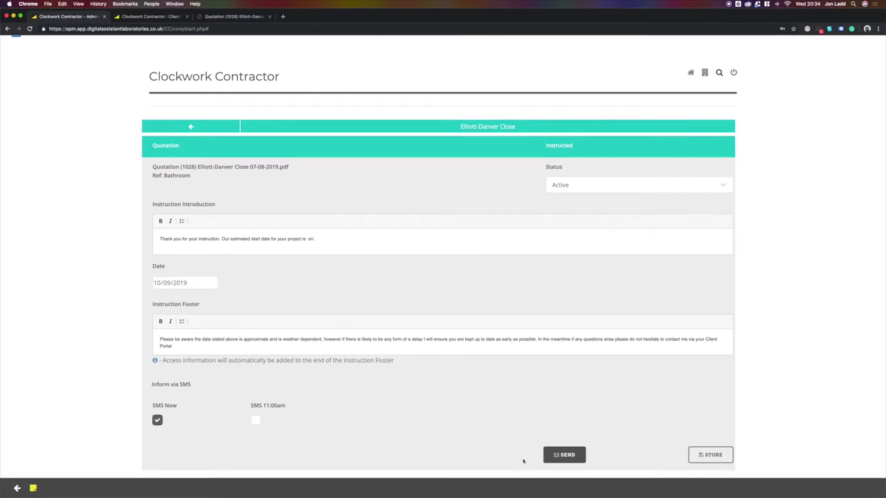
pyautogui.click(696, 454)
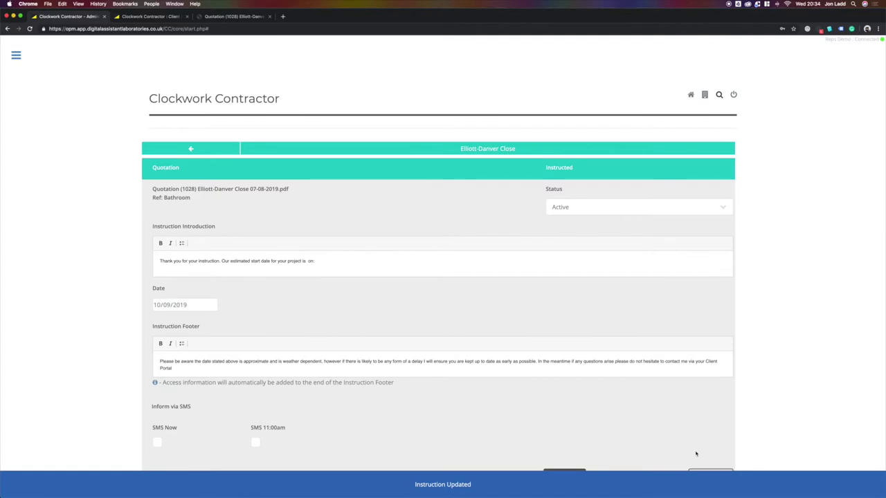
pyautogui.click(157, 442)
pyautogui.scroll(-1, 156, 443)
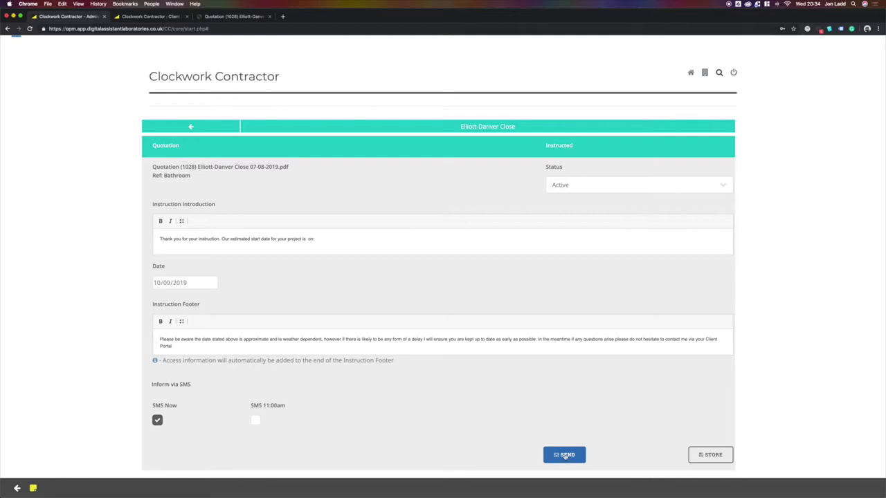
pyautogui.click(567, 456)
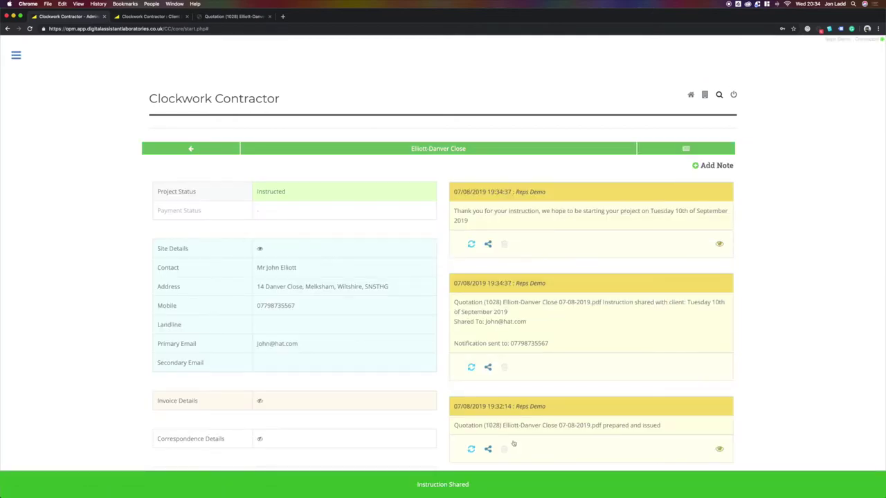
pyautogui.scroll(-5, 524, 435)
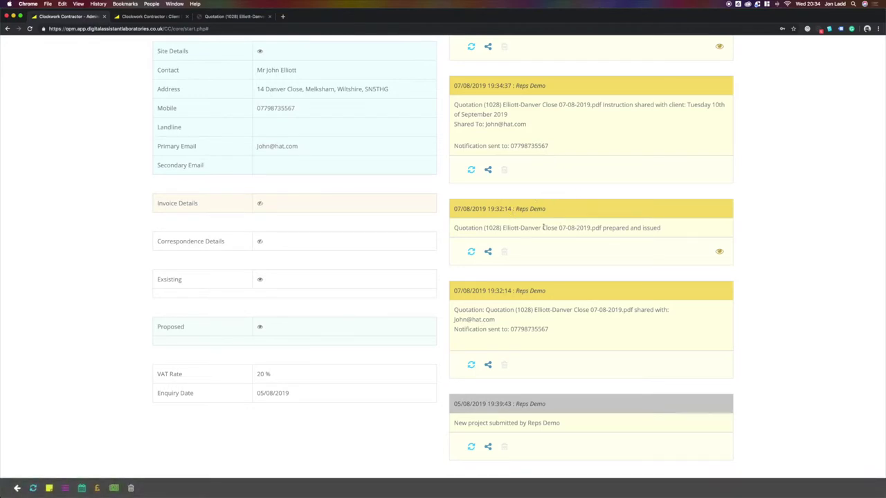
pyautogui.scroll(1, 538, 228)
pyautogui.scroll(-1, 537, 226)
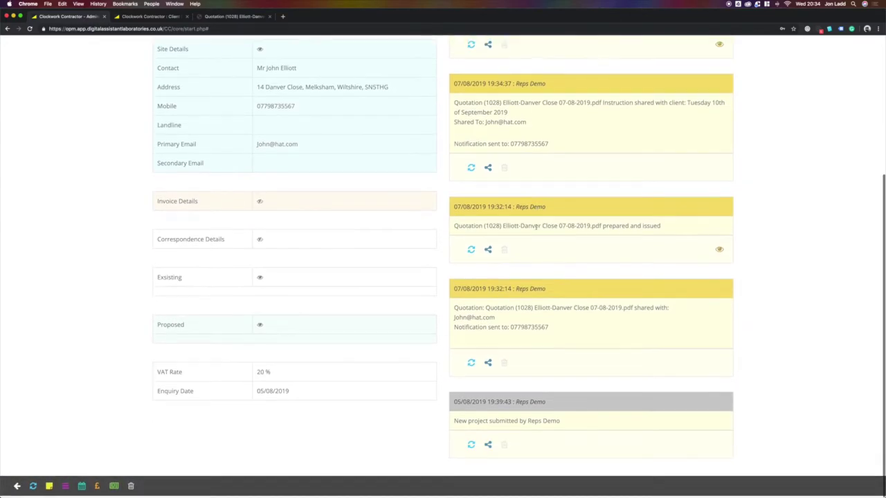
pyautogui.scroll(1, 534, 322)
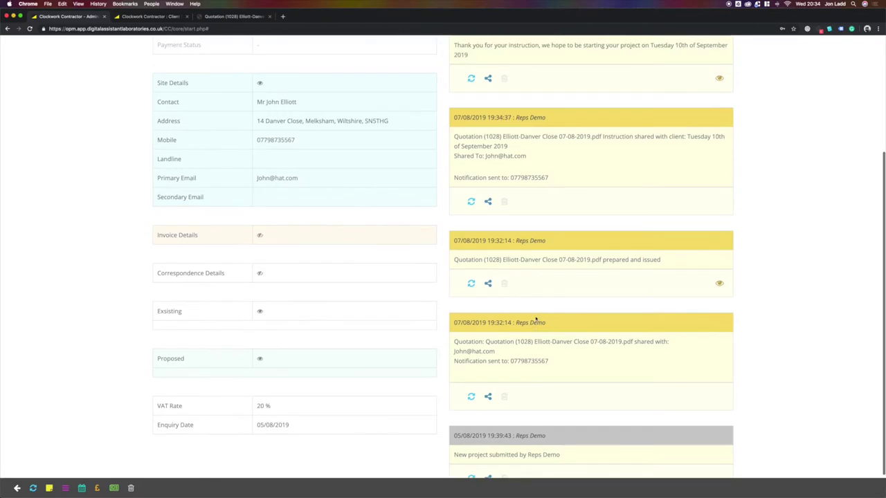
pyautogui.scroll(-1, 534, 319)
pyautogui.scroll(4, 573, 129)
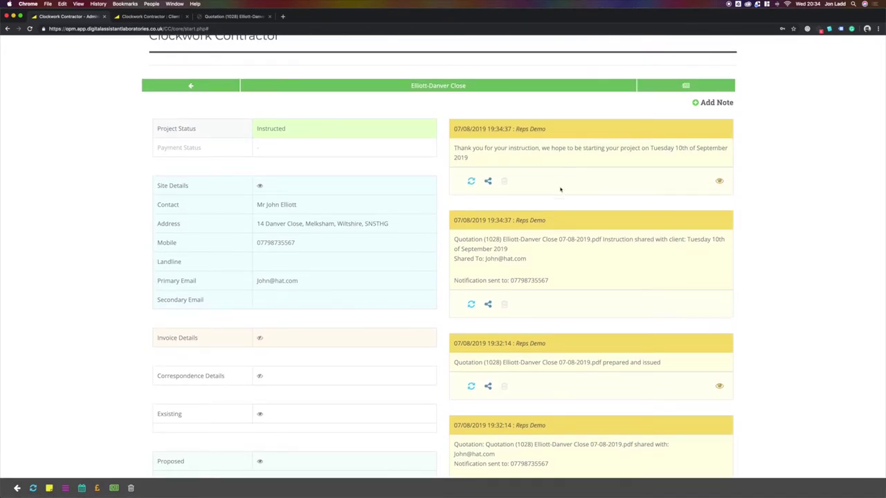
pyautogui.scroll(-4, 560, 190)
pyautogui.scroll(4, 554, 208)
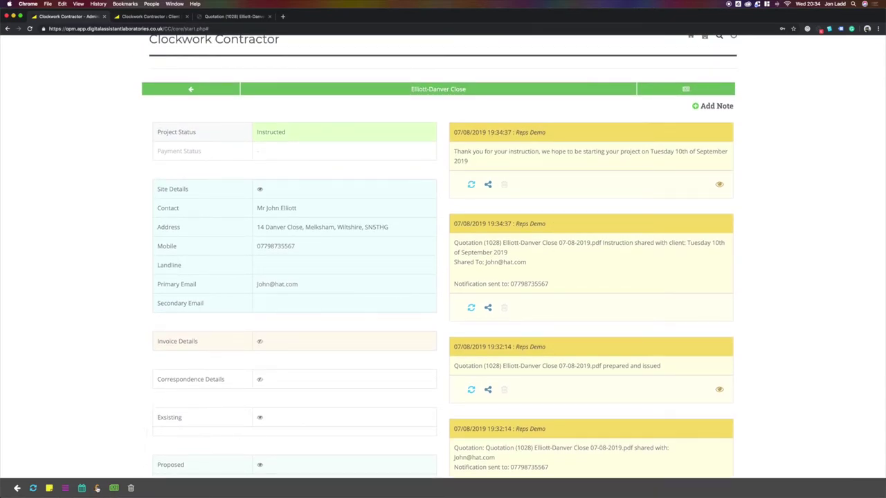
pyautogui.click(97, 488)
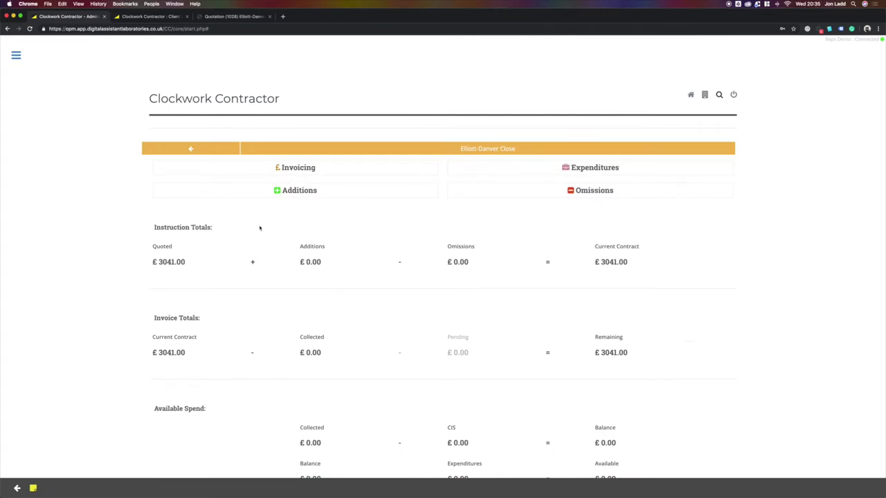
# Step: Review the project's finance totals, then go to Invoicing showing £3041.00 remaining and no invoices
pyautogui.scroll(-5, 300, 234)
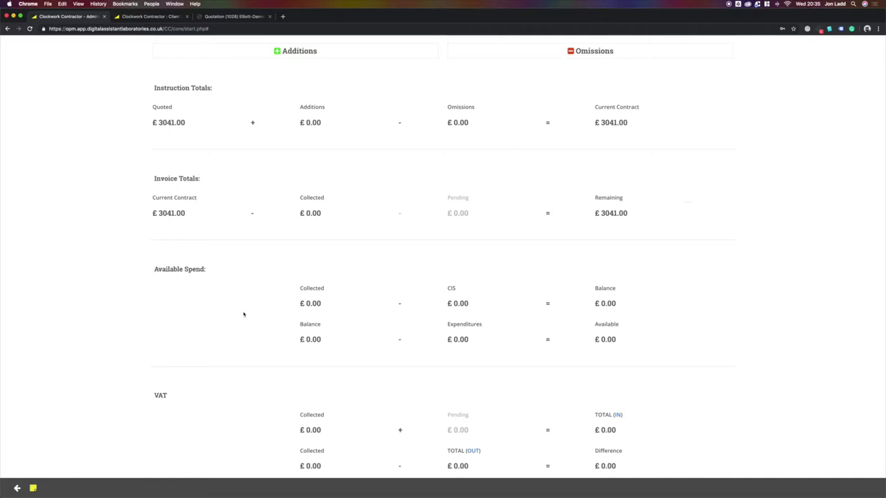
pyautogui.scroll(-4, 244, 315)
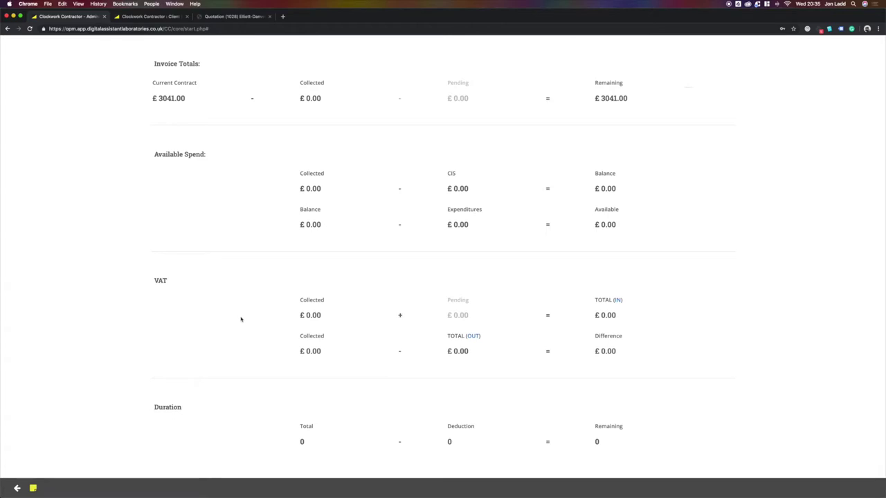
pyautogui.scroll(2, 253, 395)
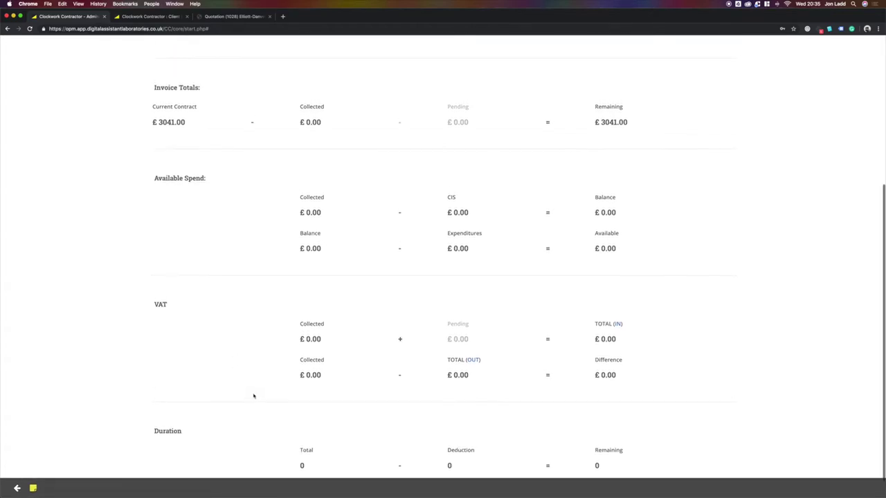
pyautogui.scroll(7, 229, 332)
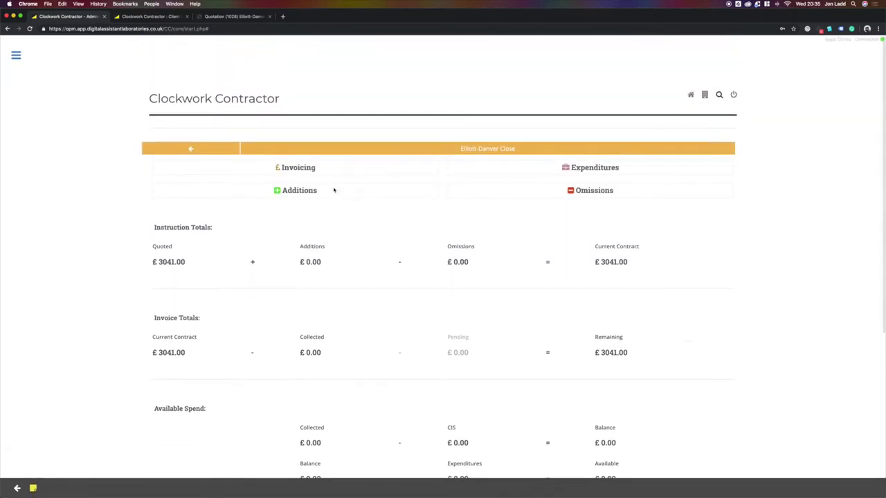
pyautogui.click(294, 168)
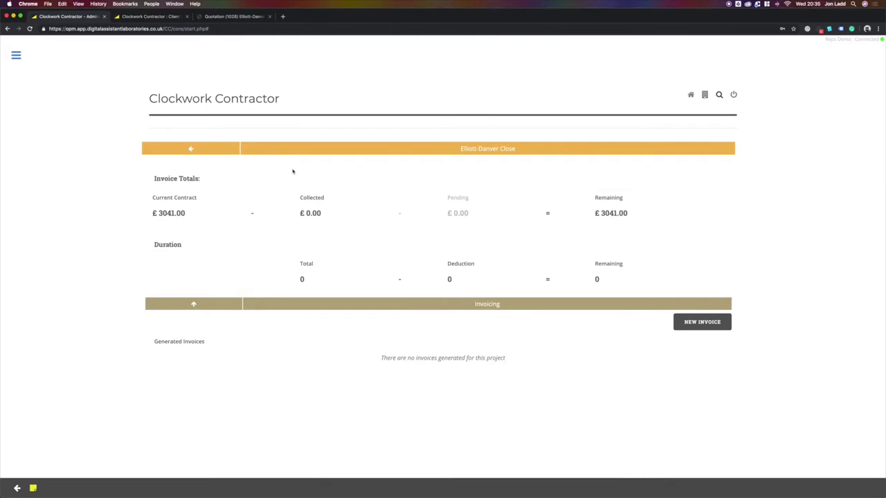
# Step: Start a new invoice, test the bathroom removal slider, then mark every line 100% complete (£3041.00)
pyautogui.click(702, 322)
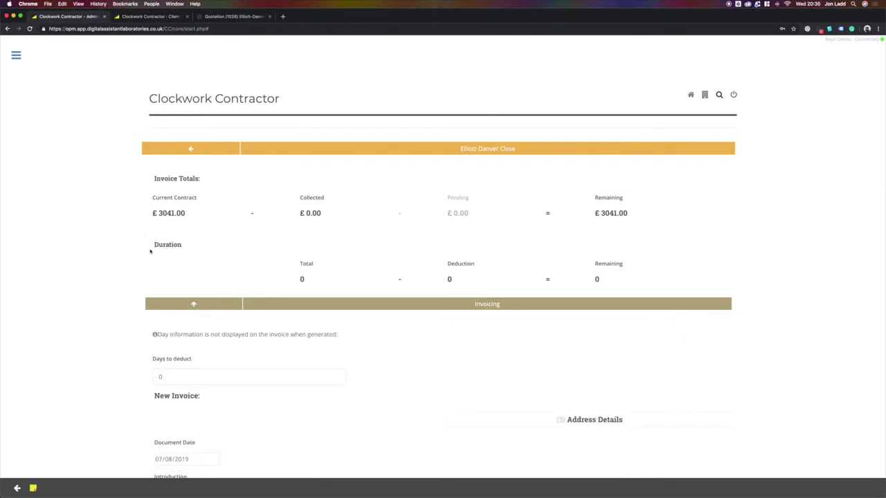
pyautogui.scroll(-10, 147, 250)
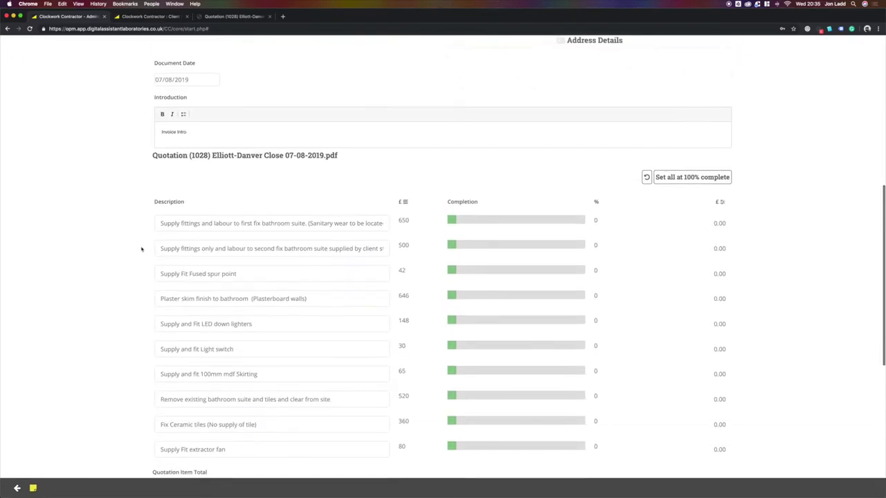
pyautogui.scroll(-5, 142, 250)
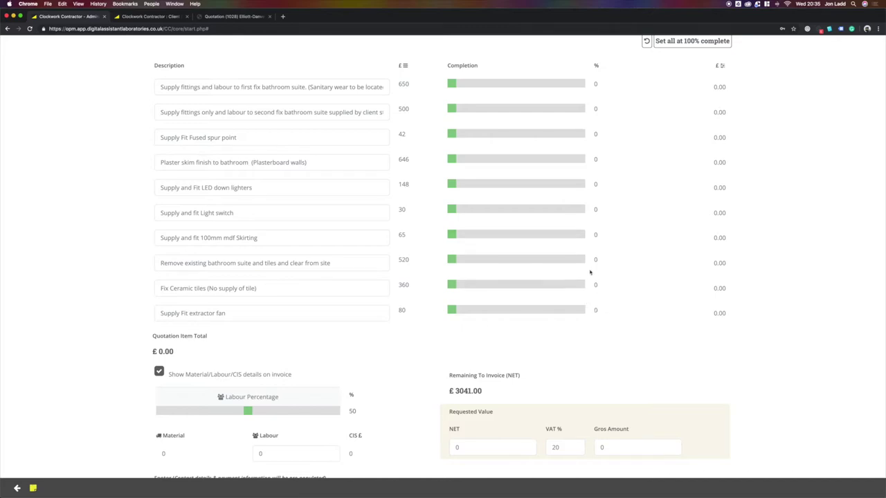
pyautogui.click(585, 263)
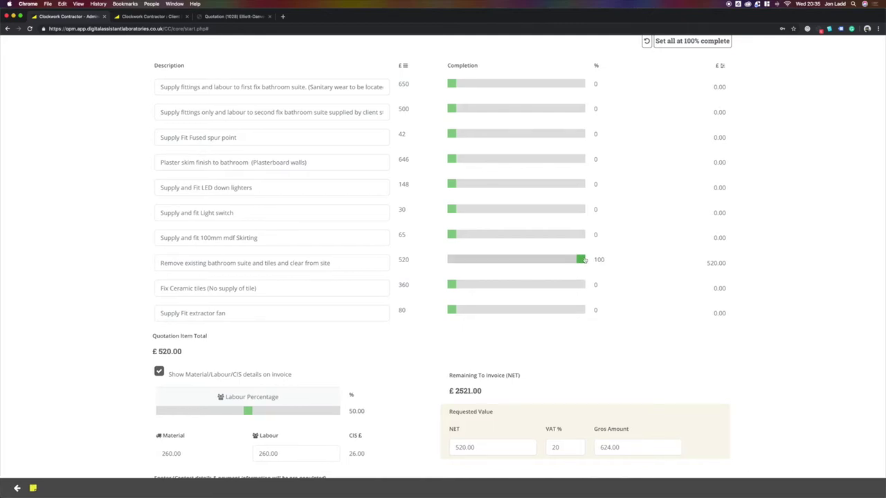
pyautogui.click(527, 261)
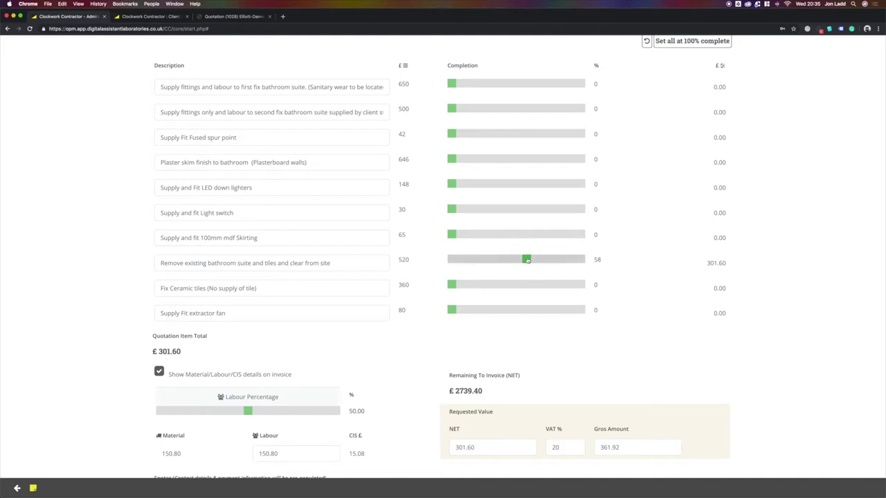
pyautogui.moveTo(526, 260); pyautogui.dragTo(515, 260)
pyautogui.scroll(-2, 667, 231)
pyautogui.scroll(5, 643, 214)
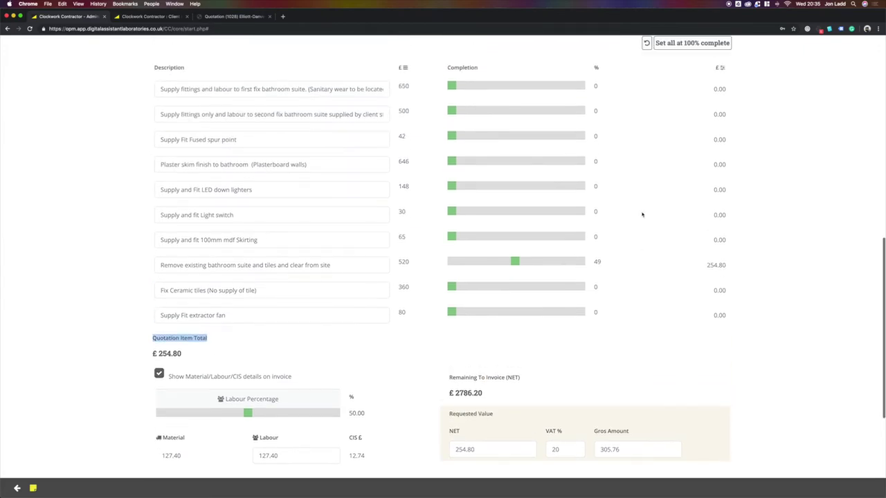
pyautogui.click(688, 128)
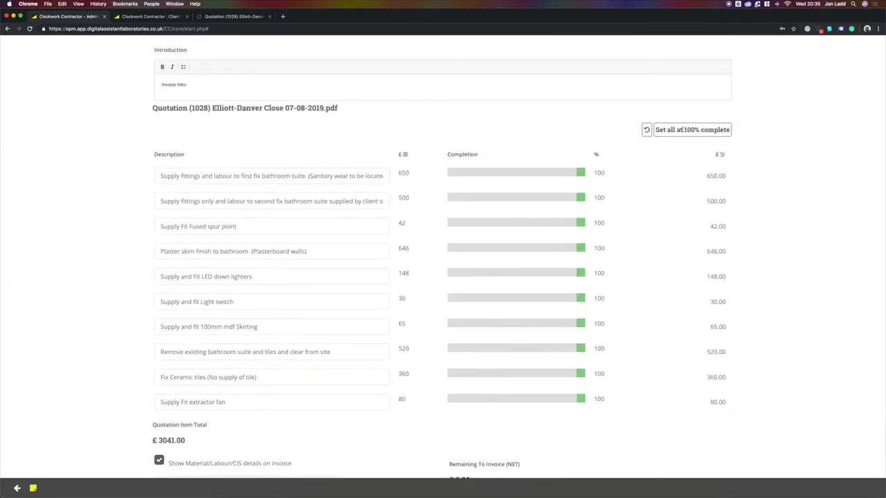
# Step: Adjust the labour share, then hide Material/Labour/CIS details, leaving 3041.00 net, 20% VAT, 3649.20 gross
pyautogui.scroll(-8, 683, 137)
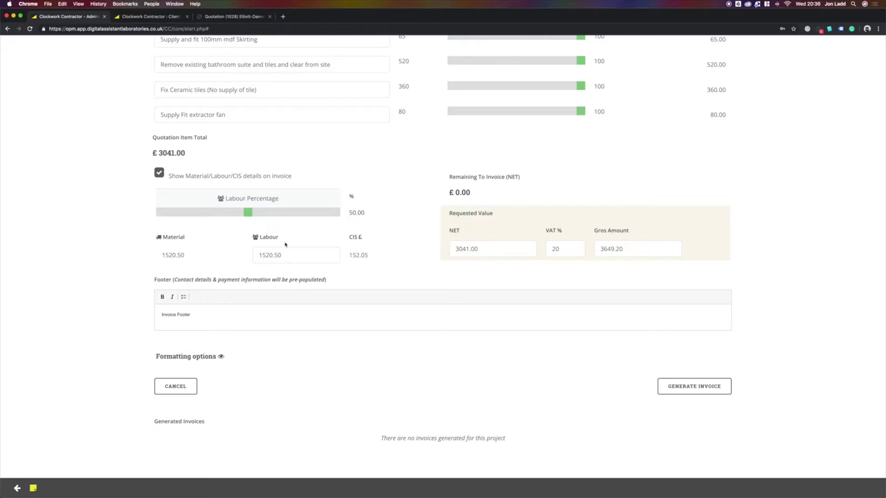
pyautogui.moveTo(248, 214); pyautogui.dragTo(231, 214)
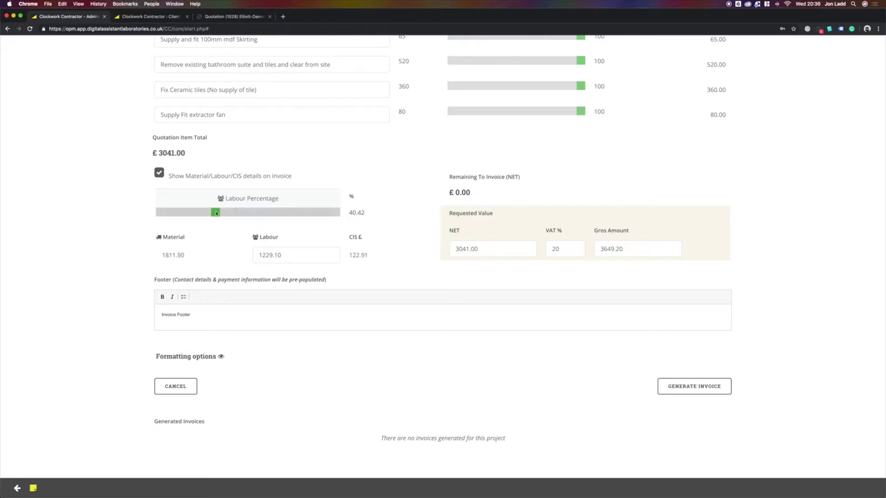
pyautogui.moveTo(216, 213); pyautogui.dragTo(283, 217)
pyautogui.click(159, 173)
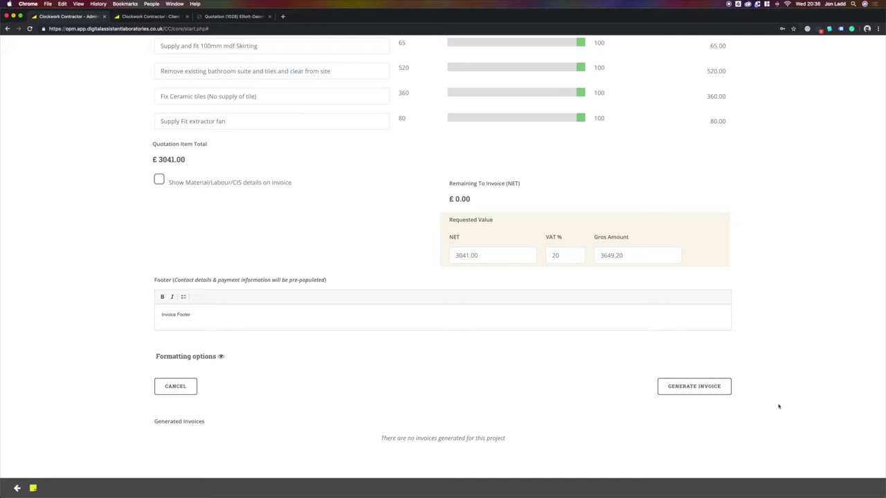
# Step: Generate the £3649.20 invoice, review its PDF preview, and share it with the client via SMS Now
pyautogui.click(694, 388)
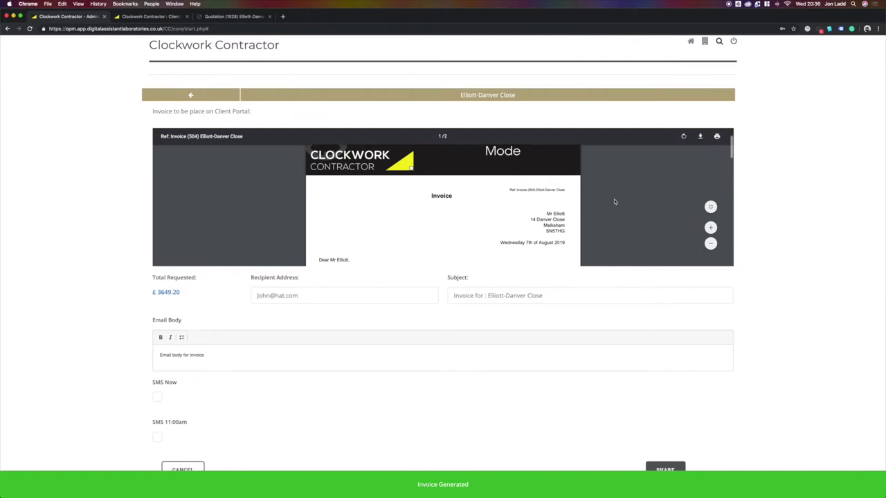
pyautogui.scroll(-5, 614, 201)
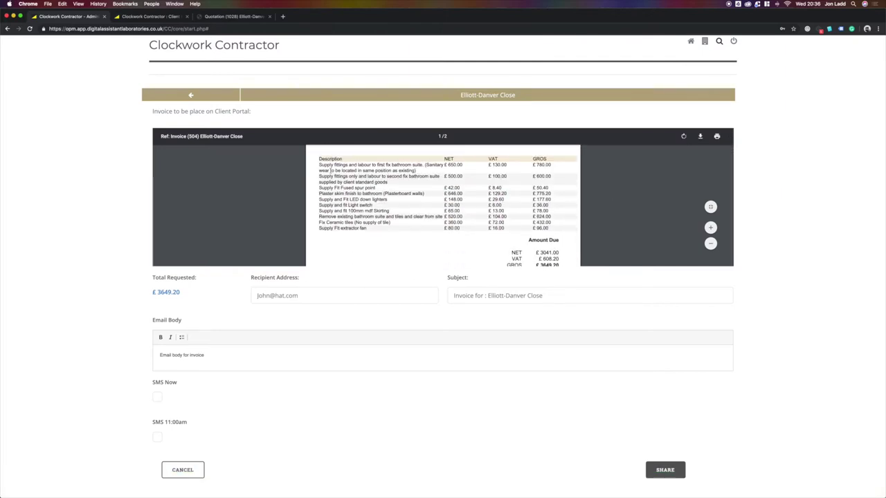
pyautogui.scroll(-3, 547, 225)
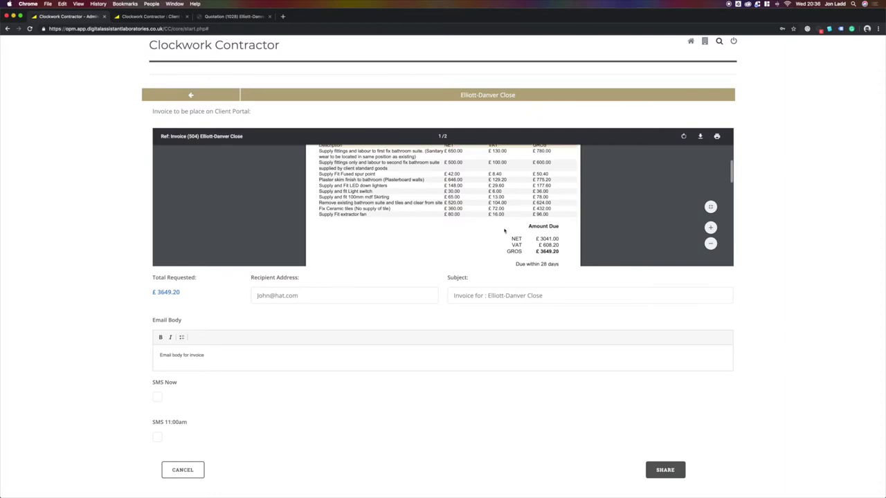
pyautogui.scroll(10, 548, 224)
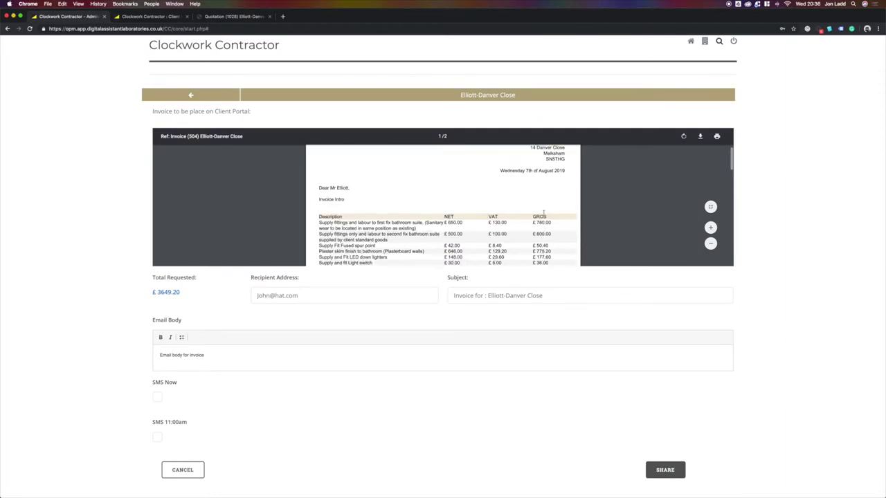
pyautogui.scroll(-10, 546, 185)
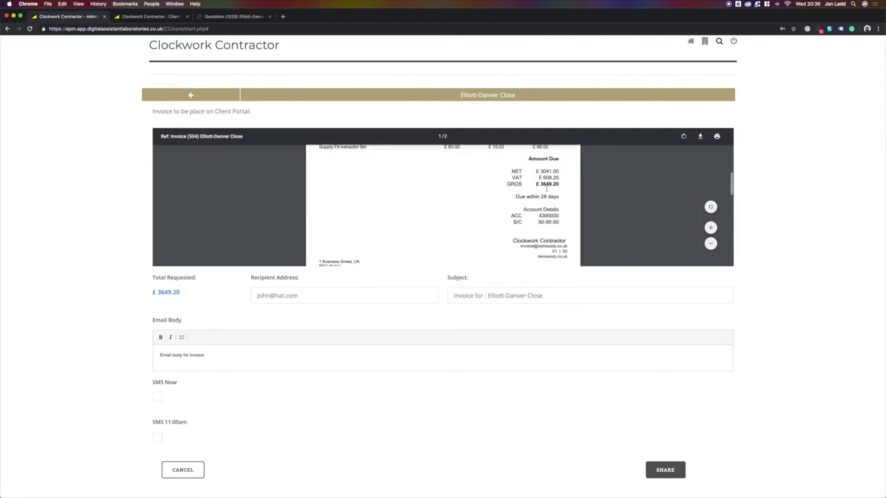
pyautogui.click(159, 398)
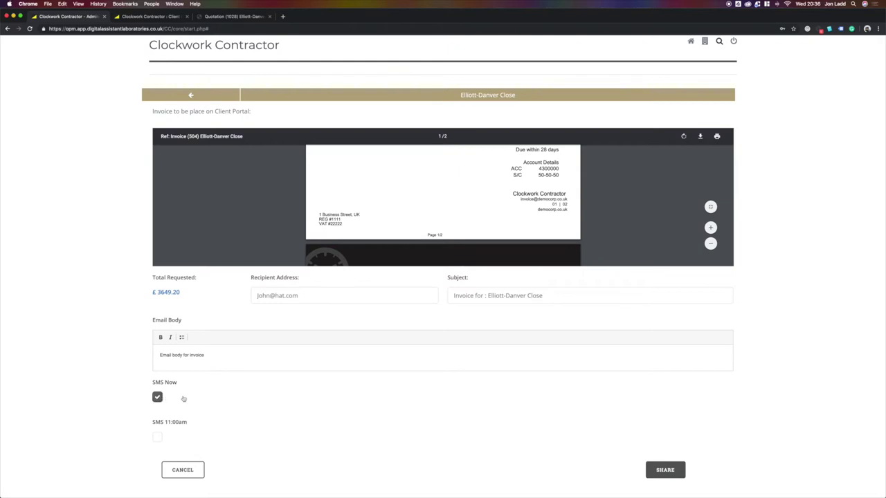
pyautogui.click(666, 471)
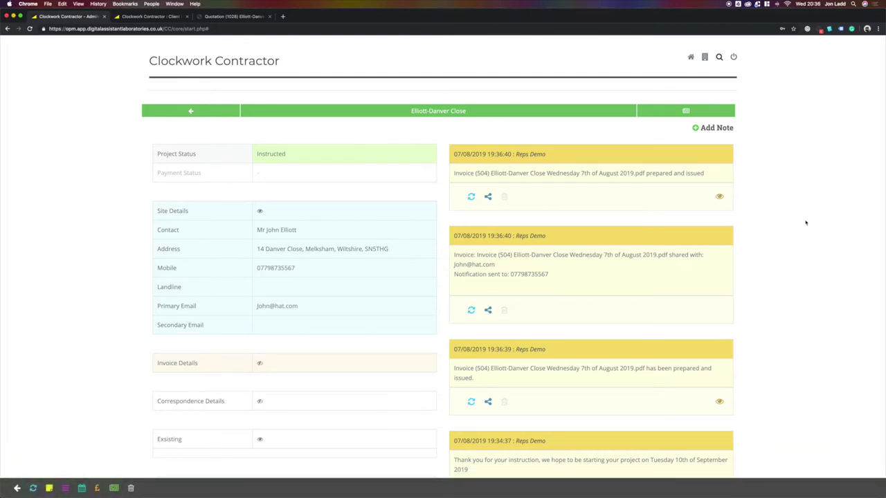
# Step: Open the client portal's Your Project section and view the project portal: £3649.20 contract sum, £0.00 received
pyautogui.click(685, 112)
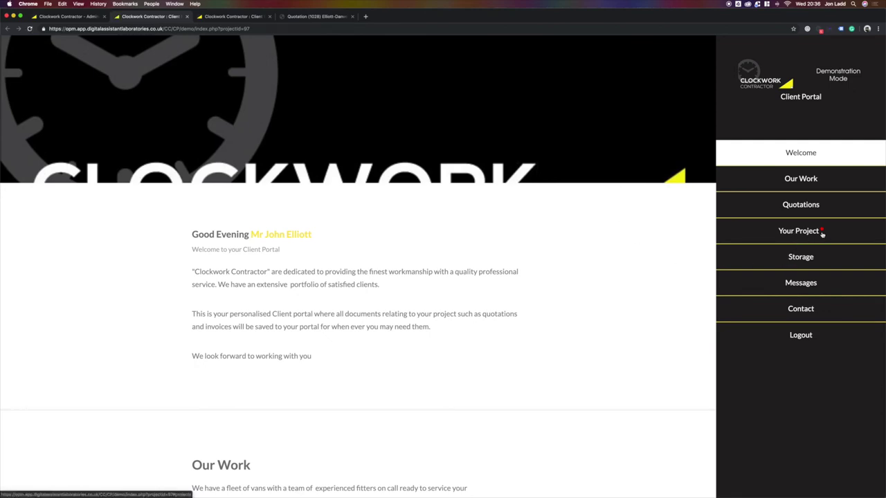
pyautogui.click(811, 233)
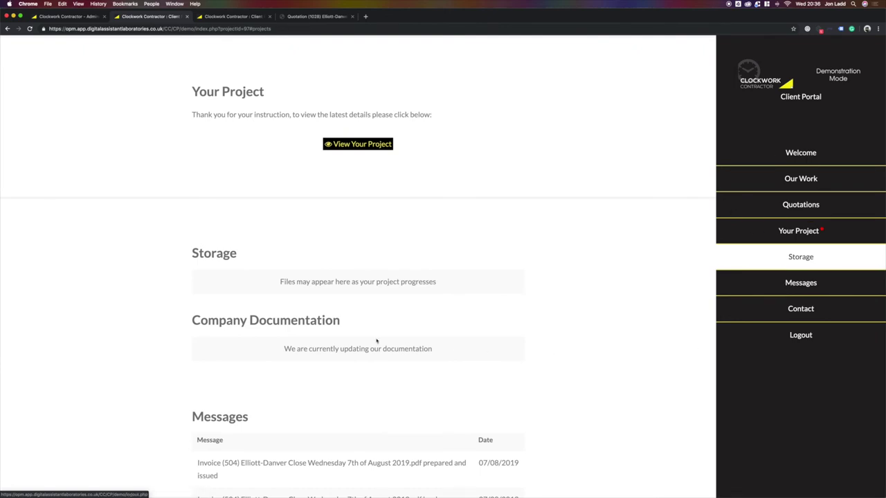
pyautogui.scroll(-1, 406, 251)
pyautogui.scroll(4, 412, 257)
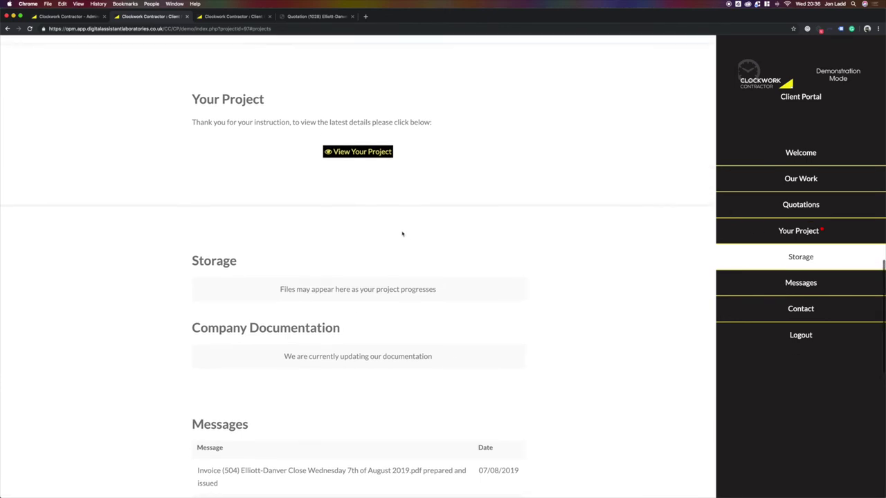
pyautogui.scroll(2, 400, 222)
pyautogui.scroll(-5, 397, 226)
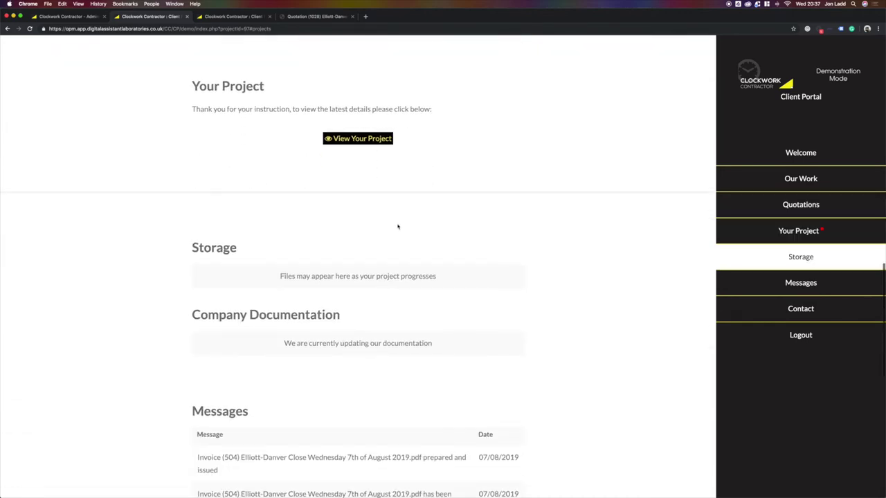
pyautogui.scroll(5, 398, 228)
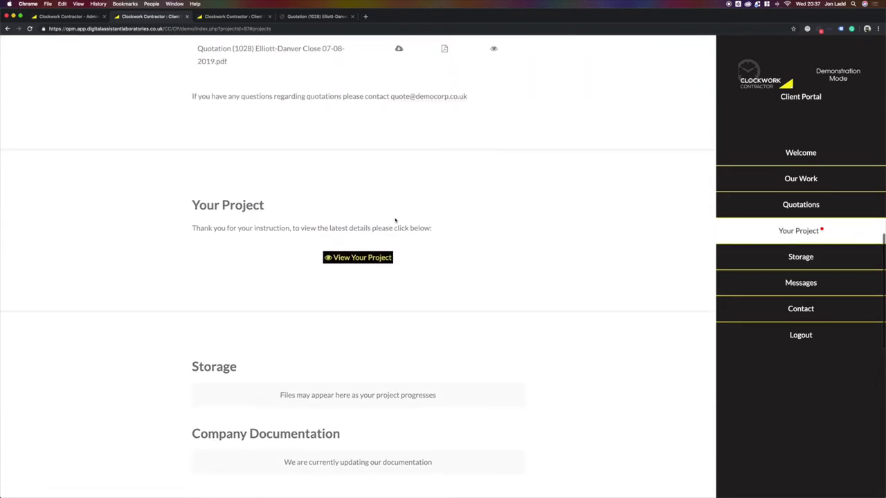
pyautogui.scroll(10, 393, 213)
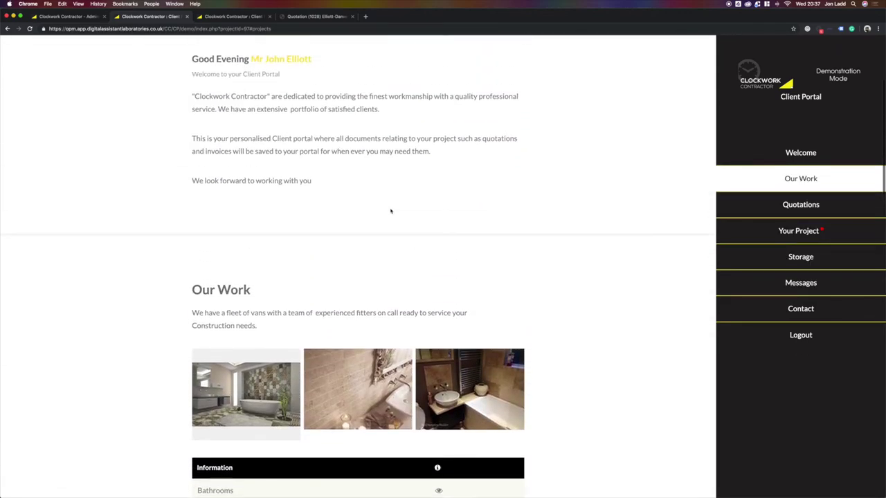
pyautogui.scroll(-1, 391, 221)
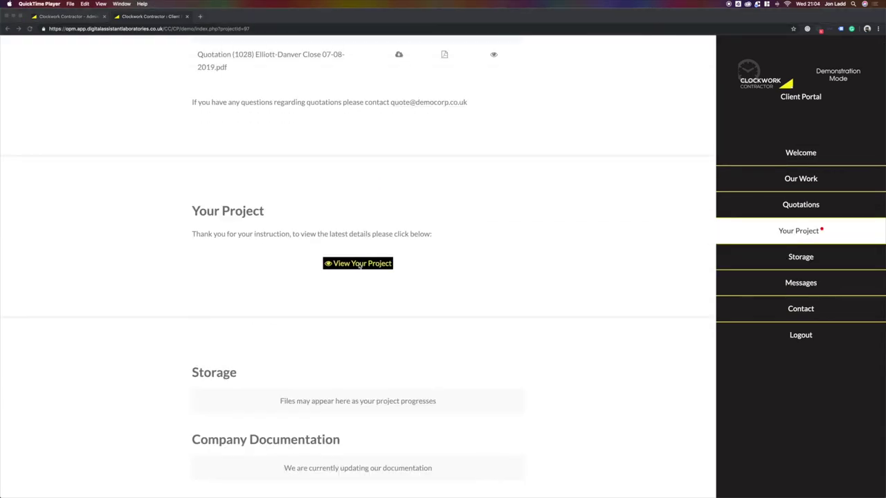
pyautogui.click(360, 265)
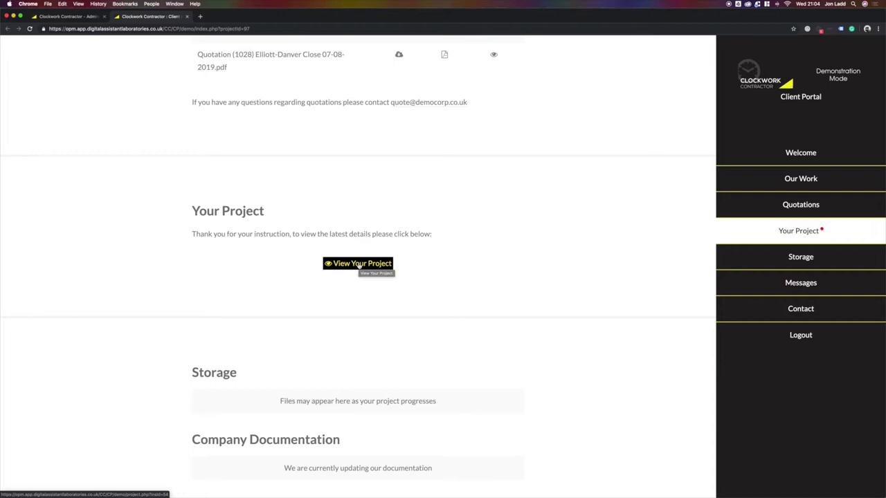
pyautogui.click(359, 265)
# Step: Check the portal's Invoices table shows Payment Due, then return to the admin project tab
pyautogui.scroll(-1, 359, 268)
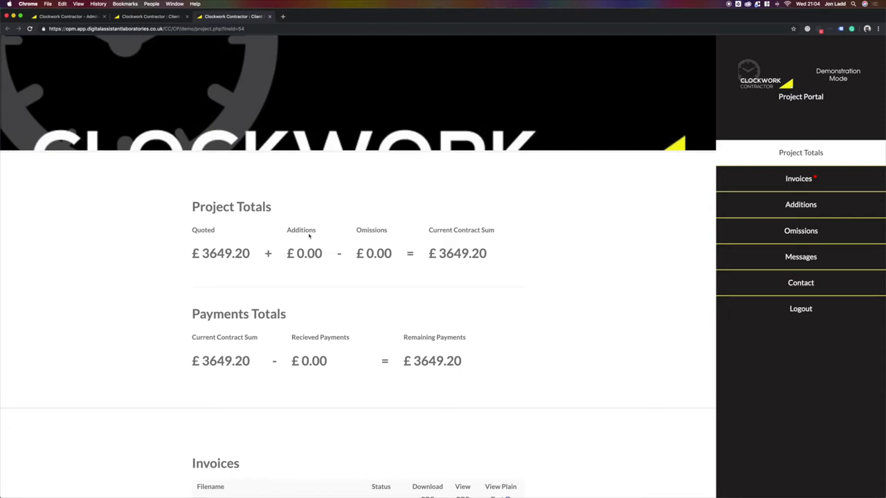
pyautogui.scroll(-5, 469, 238)
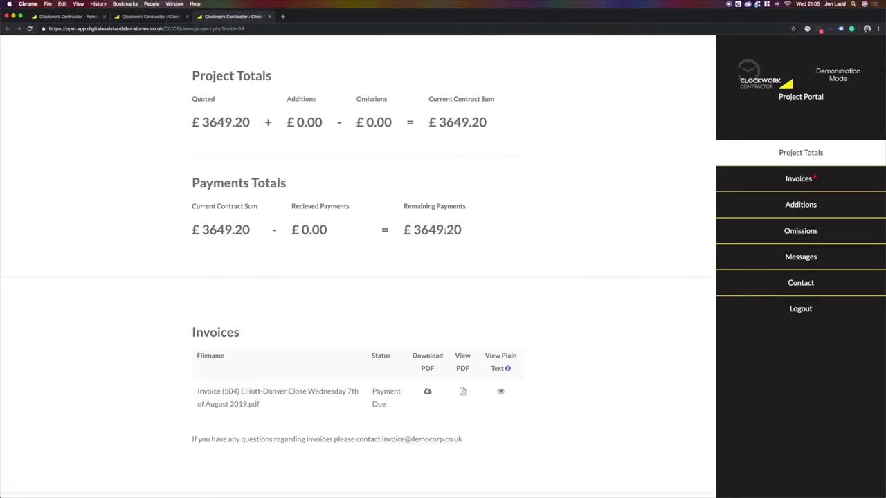
pyautogui.scroll(-1, 439, 233)
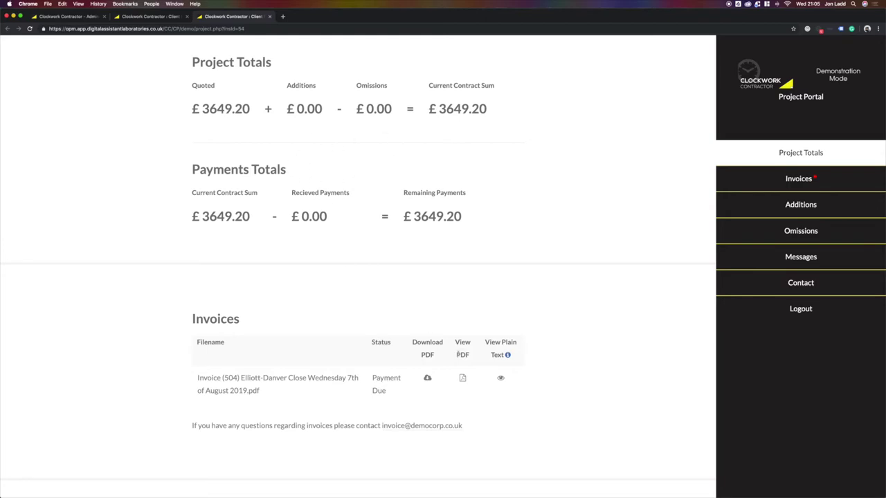
pyautogui.scroll(-1, 423, 314)
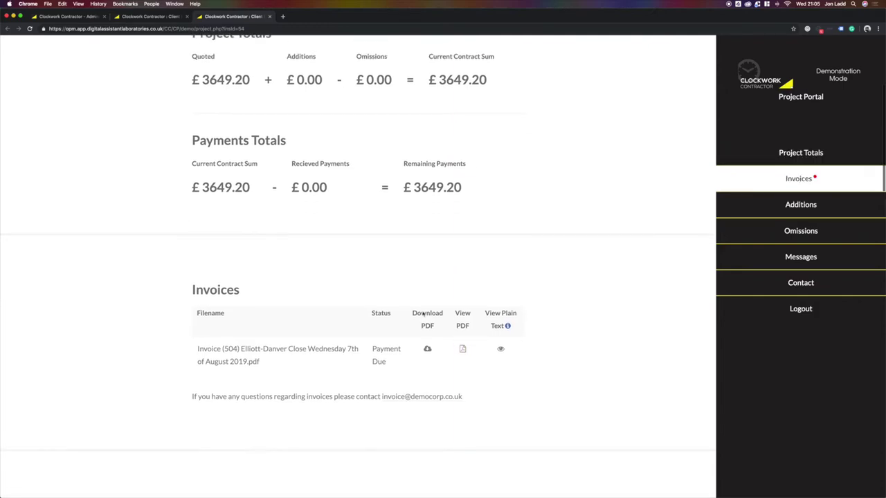
pyautogui.scroll(10, 424, 314)
pyautogui.press('super+1')
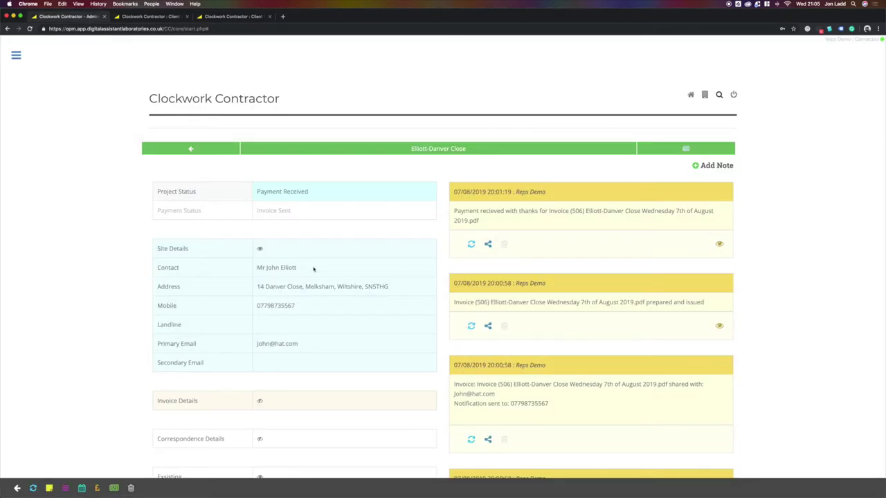
# Step: Change the invoice status to Payment Received in Invoicing and save, showing £3041.00 collected
pyautogui.click(98, 488)
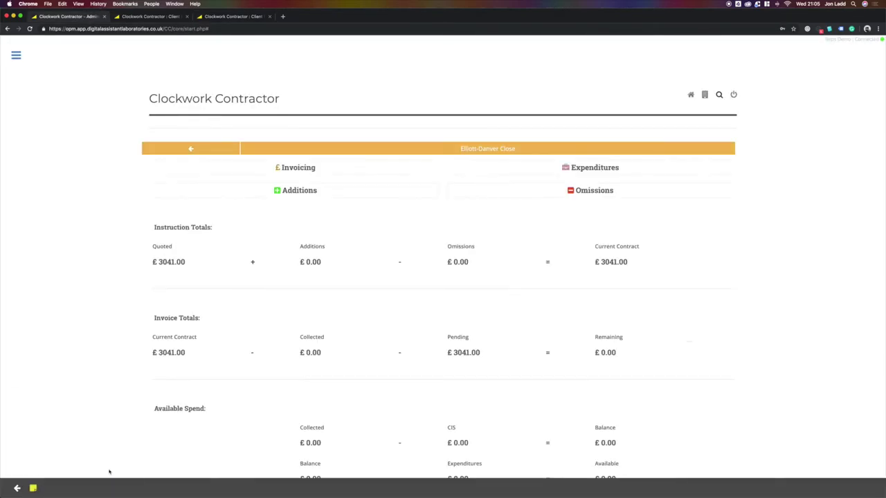
pyautogui.click(302, 169)
pyautogui.click(425, 376)
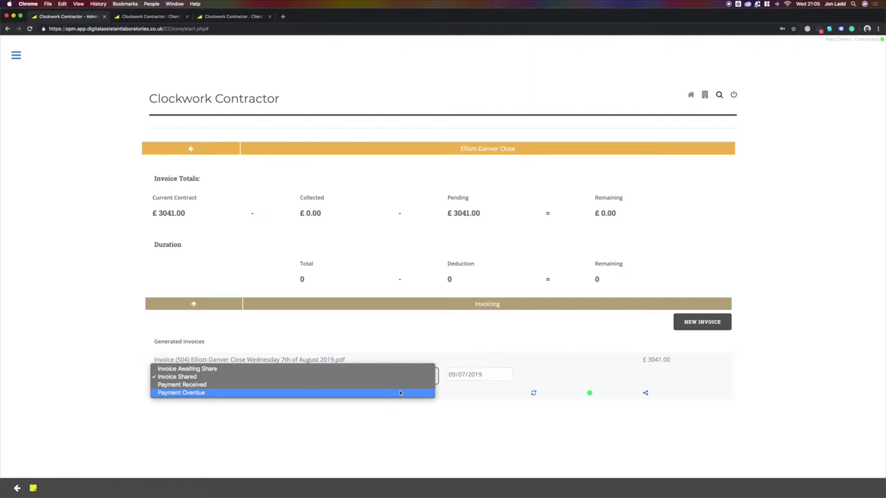
pyautogui.click(401, 385)
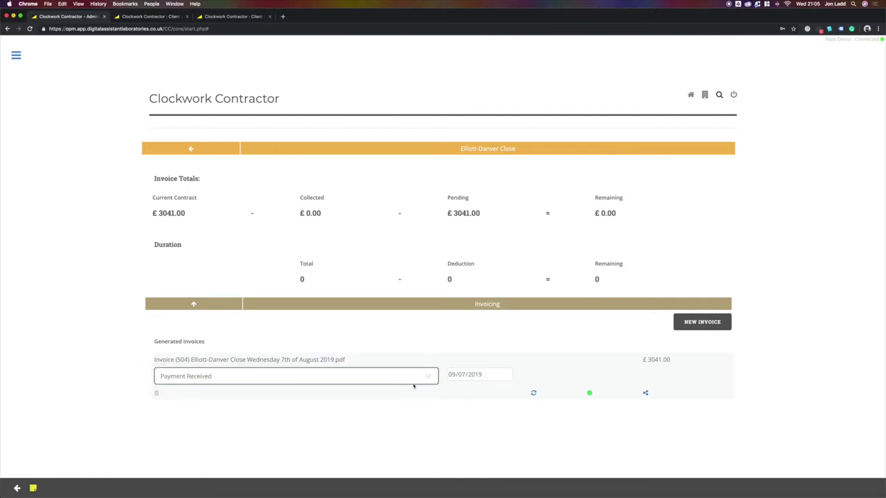
pyautogui.click(533, 392)
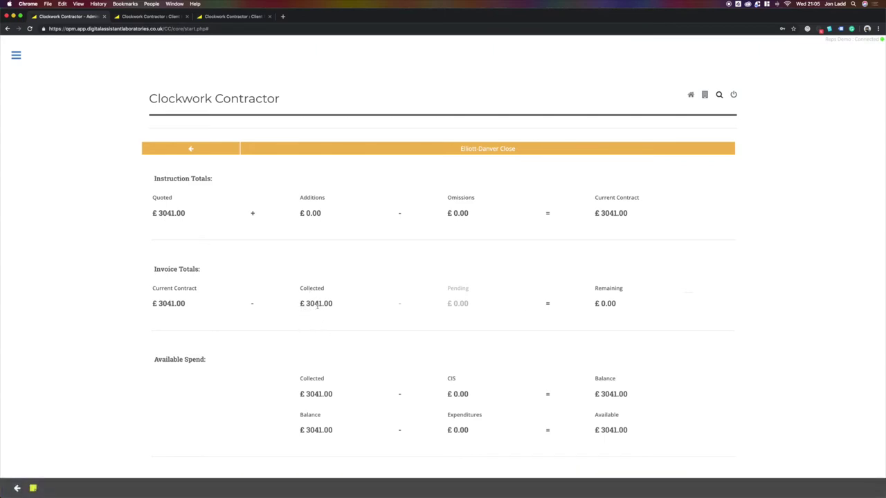
pyautogui.scroll(-5, 317, 307)
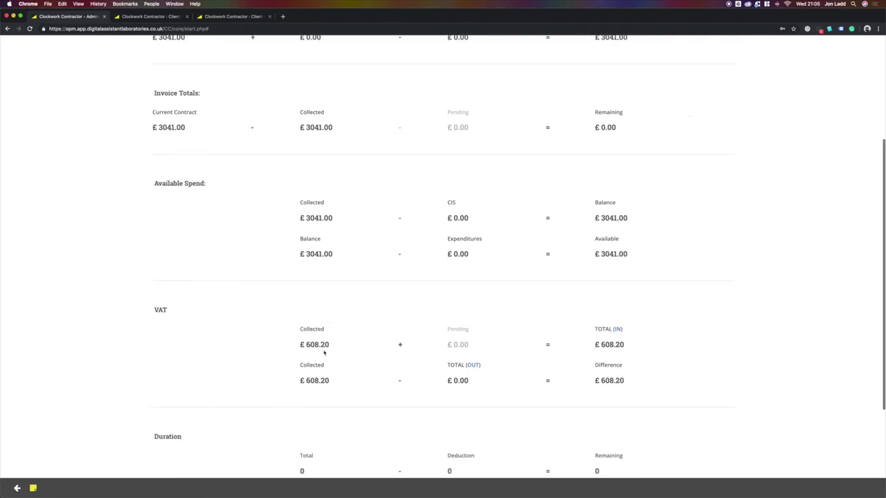
pyautogui.scroll(1, 323, 353)
pyautogui.scroll(-3, 323, 352)
pyautogui.scroll(6, 323, 350)
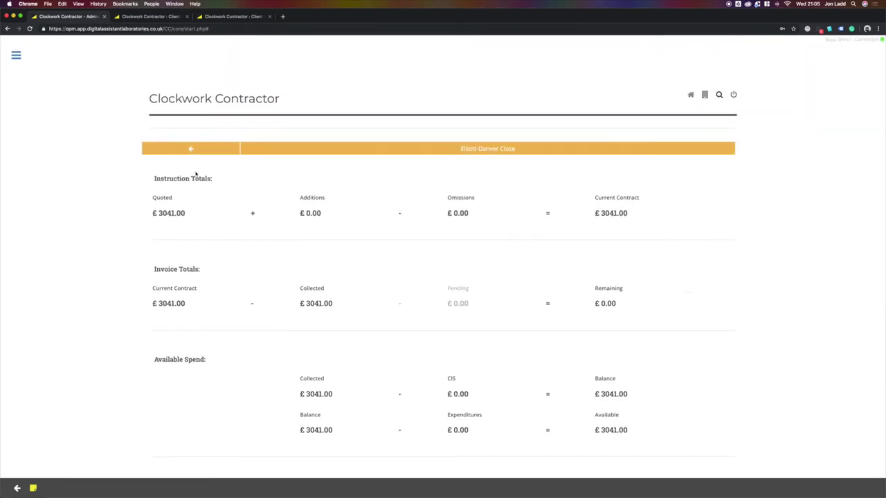
pyautogui.click(232, 16)
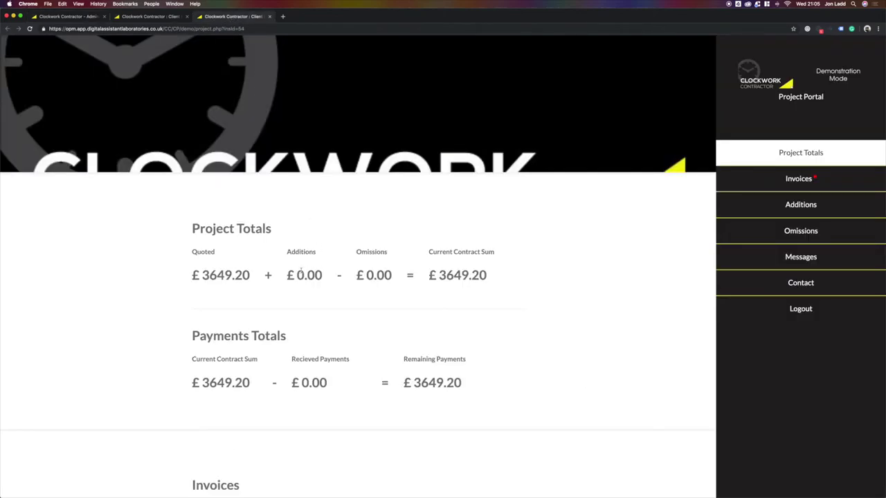
pyautogui.click(269, 15)
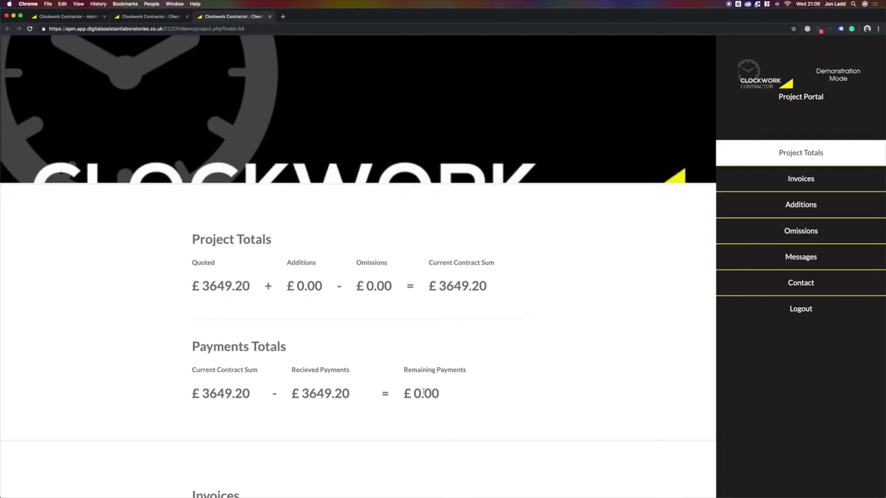
pyautogui.click(48, 17)
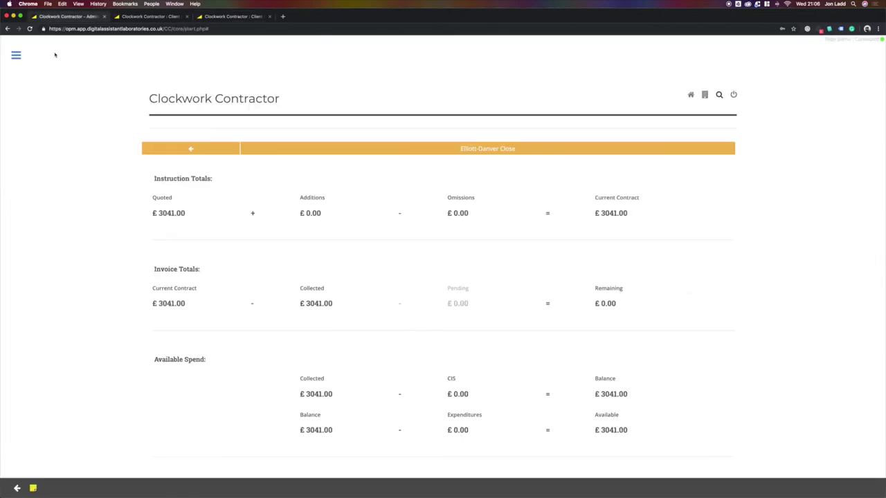
pyautogui.click(192, 148)
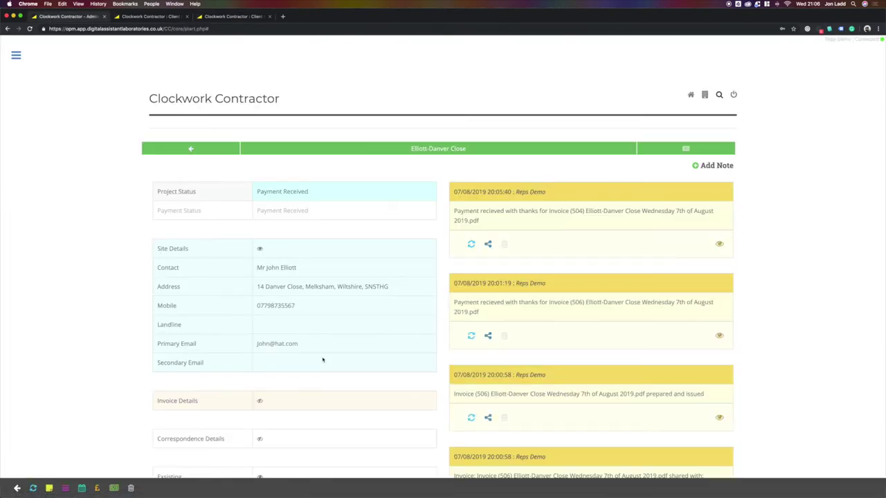
# Step: Start a new addition for the project described as 'Flooring'
pyautogui.click(94, 488)
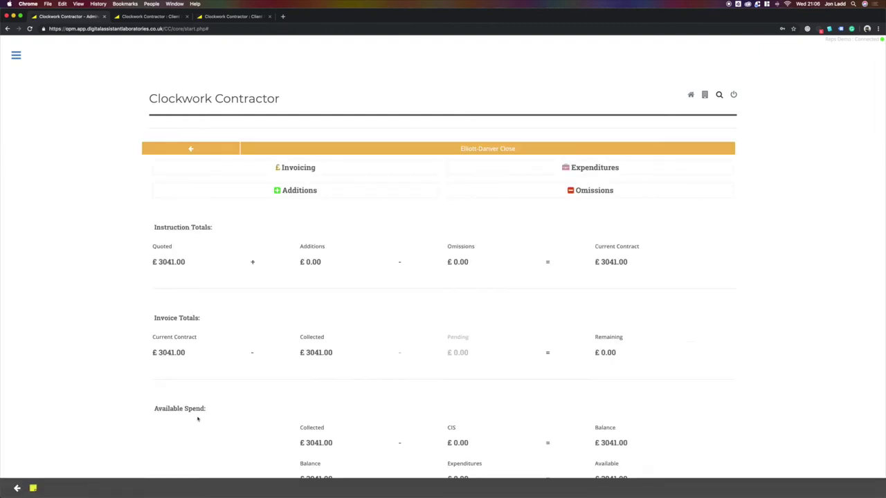
pyautogui.click(300, 192)
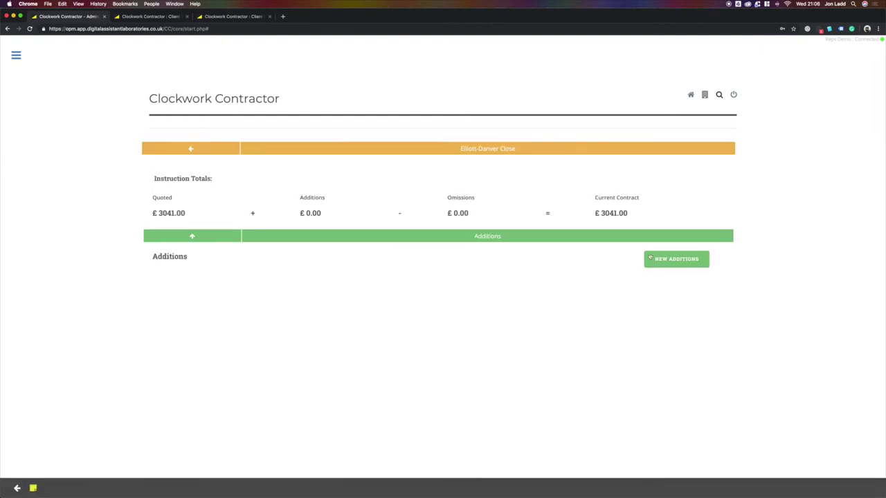
pyautogui.click(651, 258)
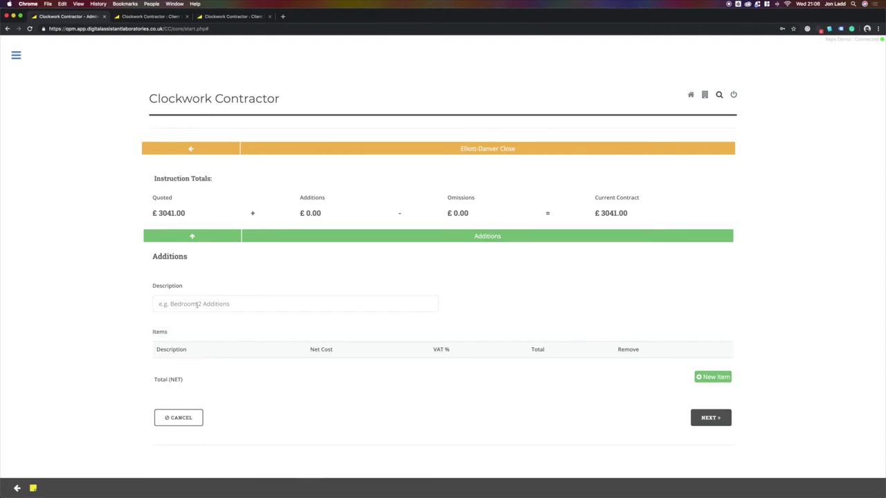
pyautogui.click(190, 305)
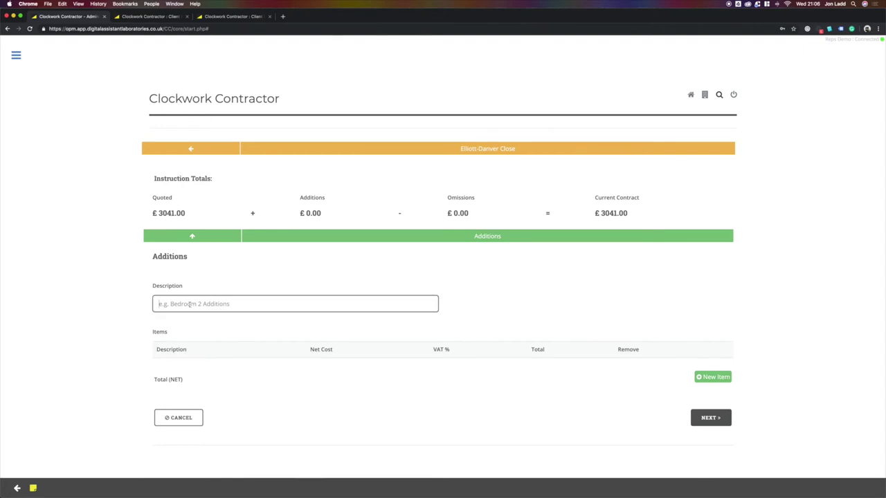
pyautogui.write('Flooring')
# Step: Add a 'Flooring' item with net cost 500 and save the addition
pyautogui.click(728, 378)
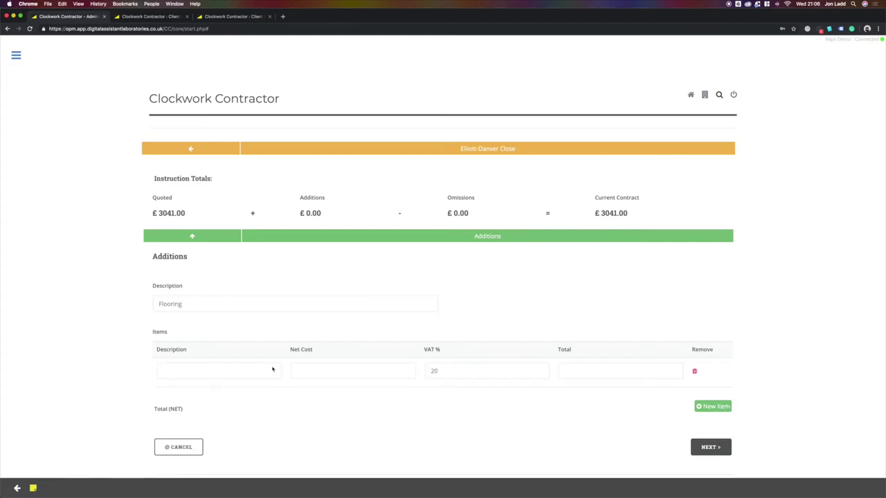
pyautogui.click(235, 362)
pyautogui.write('F')
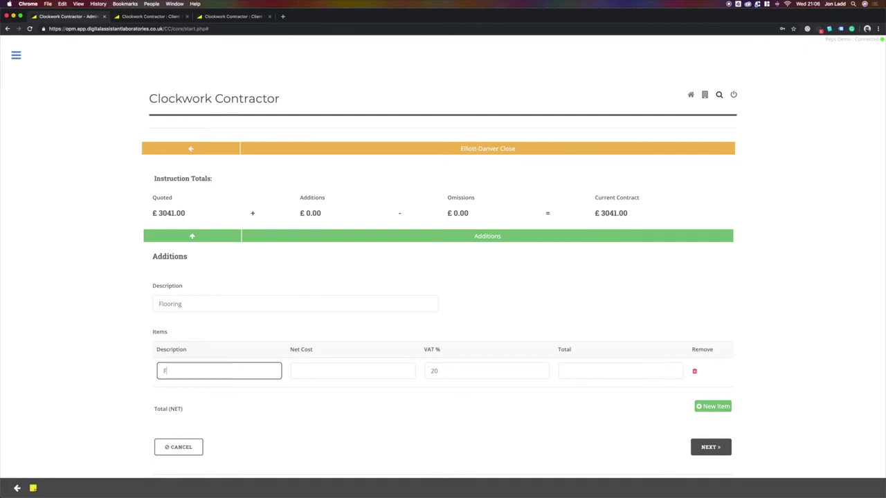
pyautogui.write('looring')
pyautogui.click(394, 374)
pyautogui.write('500')
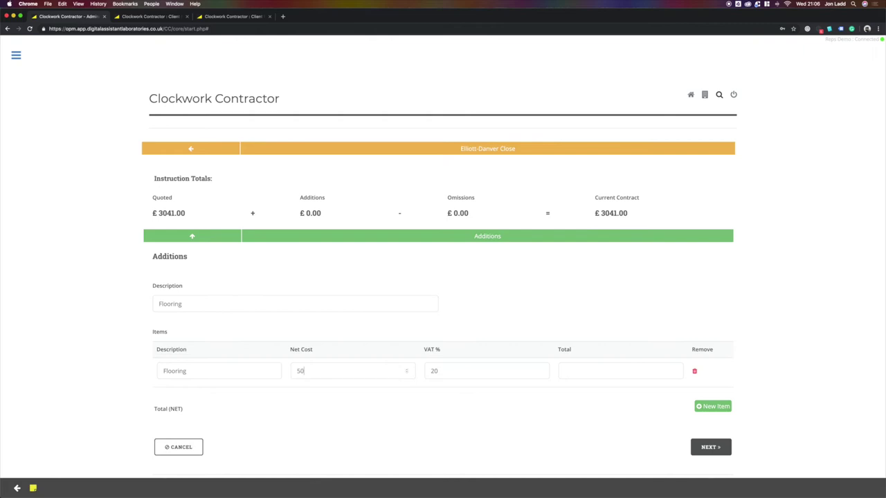
pyautogui.click(491, 418)
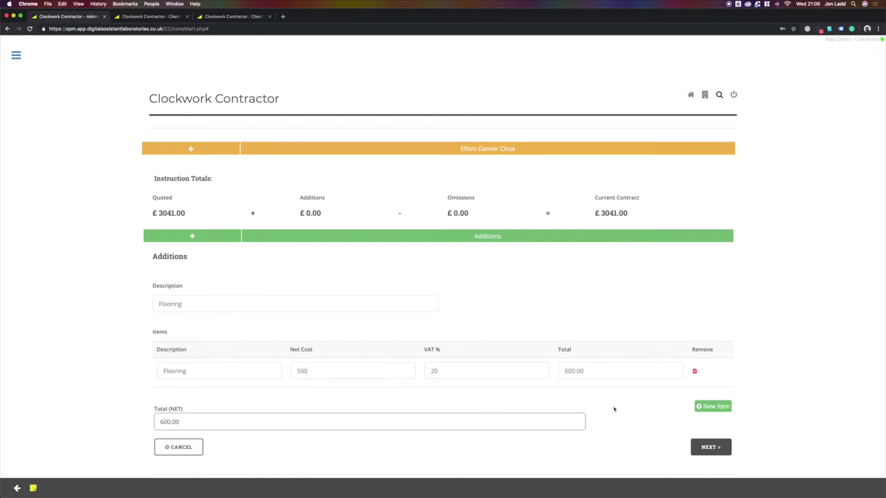
pyautogui.click(707, 448)
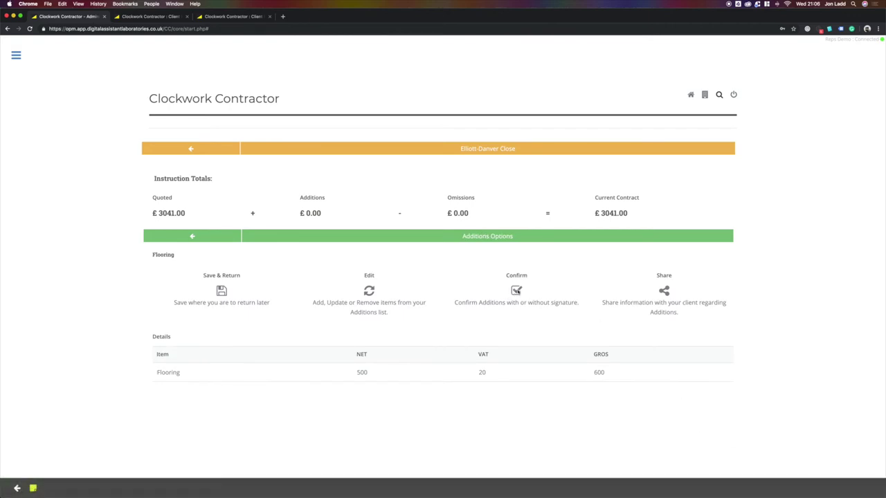
# Step: Confirm the Flooring addition with the date 05/08/2019
pyautogui.click(517, 291)
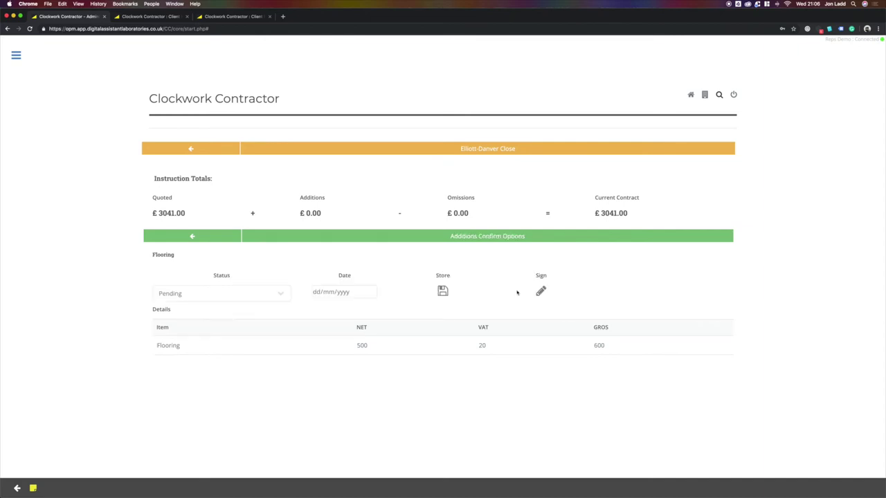
pyautogui.click(317, 292)
pyautogui.write('05/08/20')
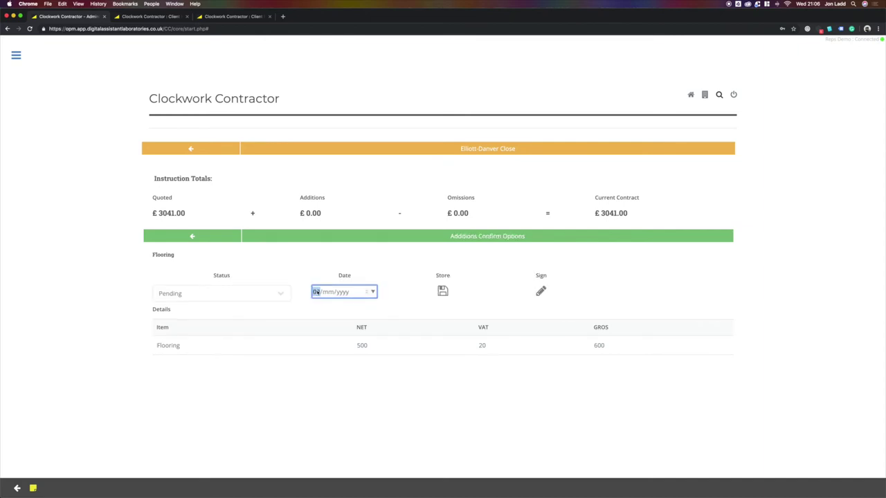
pyautogui.write('19')
# Step: Get the client's signature under add-to-quoted-price terms, with the signer's name, and instruct the addition
pyautogui.click(540, 291)
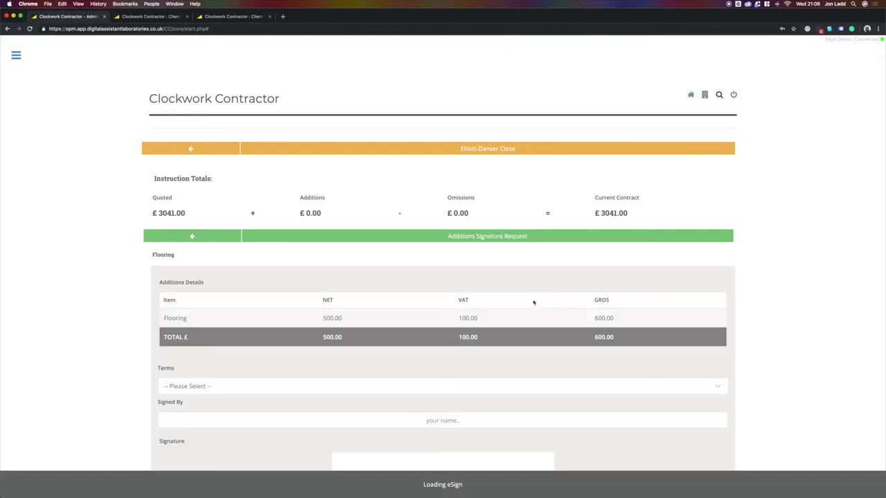
pyautogui.scroll(-3, 643, 344)
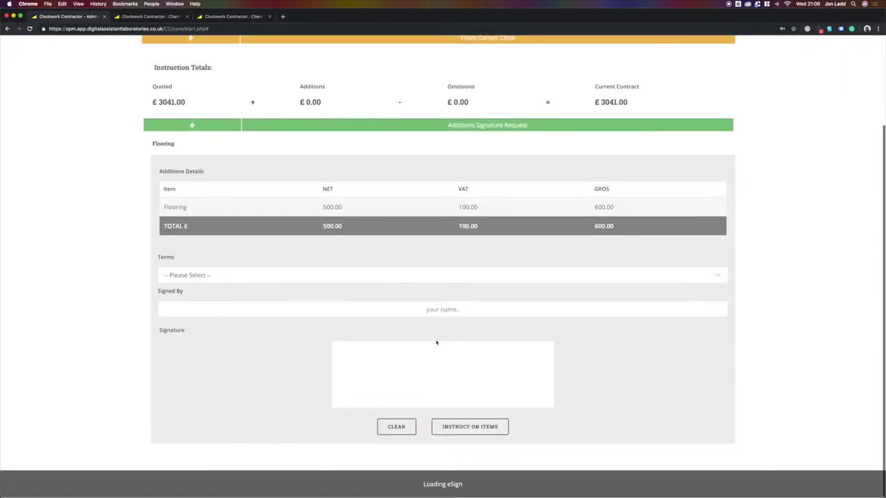
pyautogui.click(665, 275)
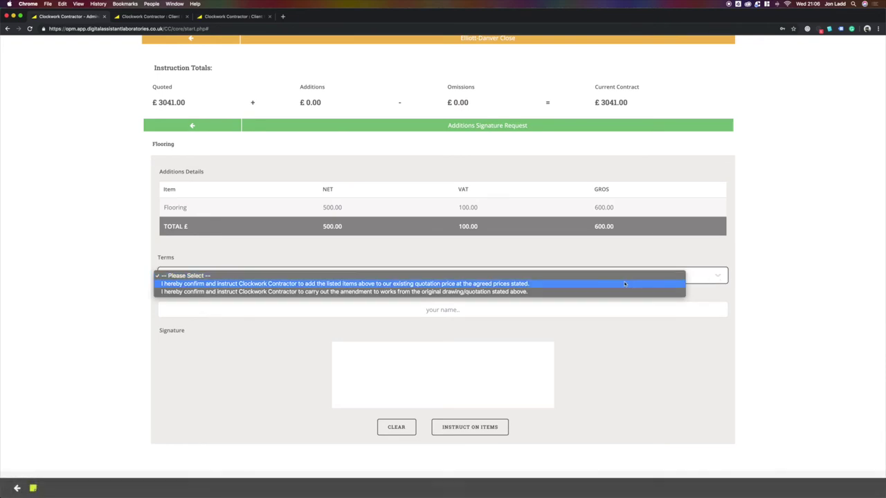
pyautogui.click(521, 283)
pyautogui.click(444, 309)
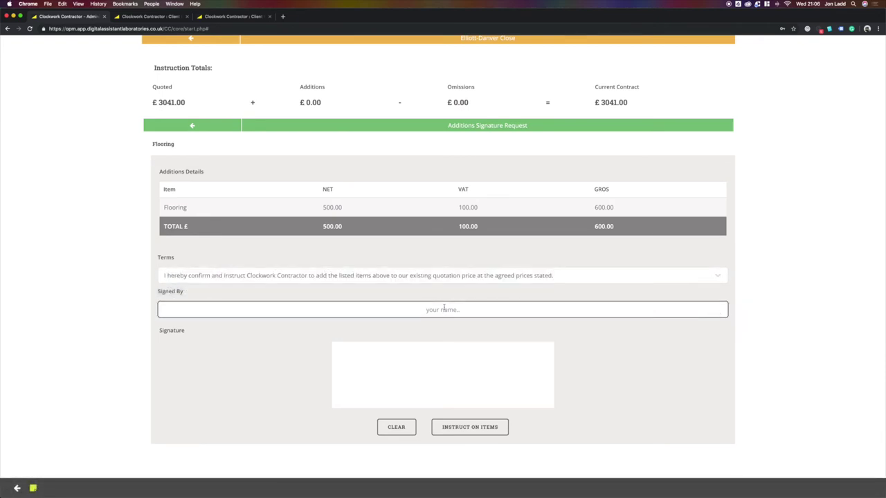
pyautogui.write('John')
pyautogui.moveTo(399, 382)
pyautogui.mouseDown()
pyautogui.moveTo(450, 388)
pyautogui.moveTo(418, 377)
pyautogui.mouseUp()
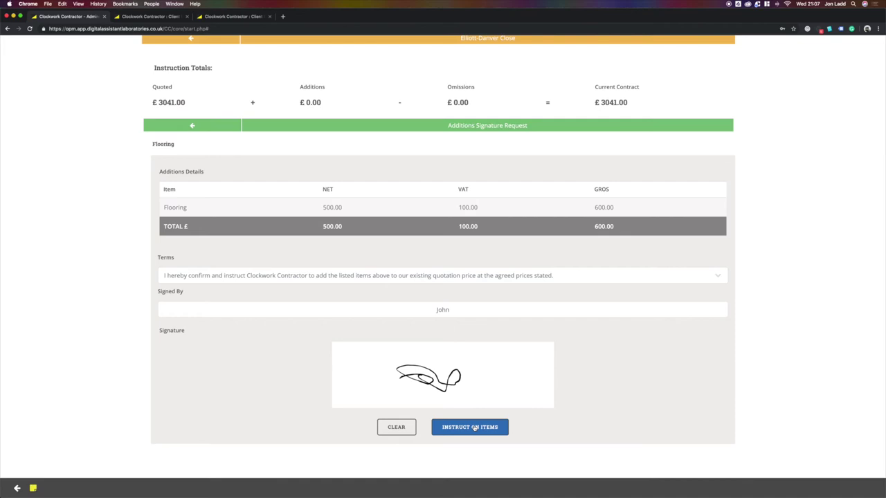
pyautogui.click(475, 427)
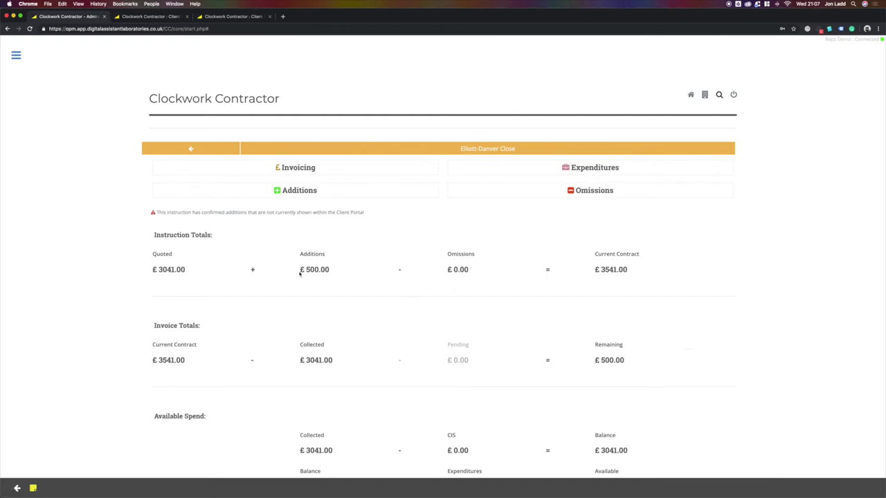
# Step: Generate an invoice for the Flooring addition at 100% complete, without material, labour or CIS details
pyautogui.scroll(-1, 325, 265)
pyautogui.scroll(1, 332, 263)
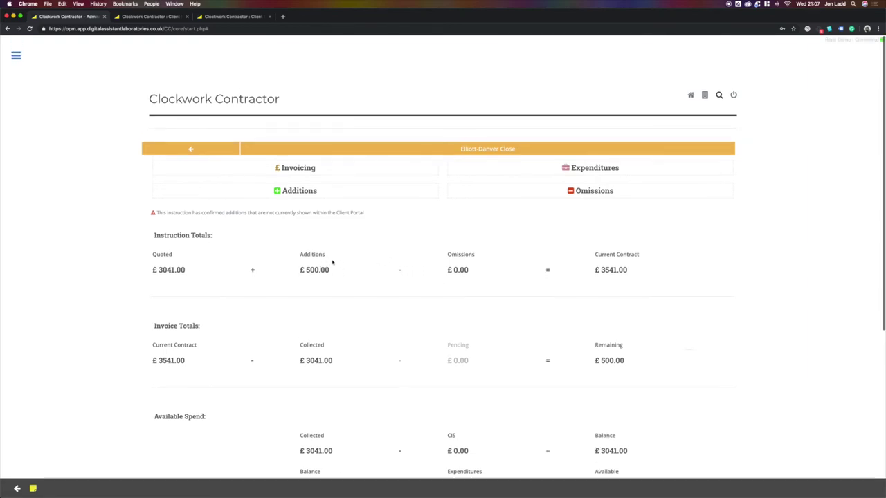
pyautogui.click(284, 168)
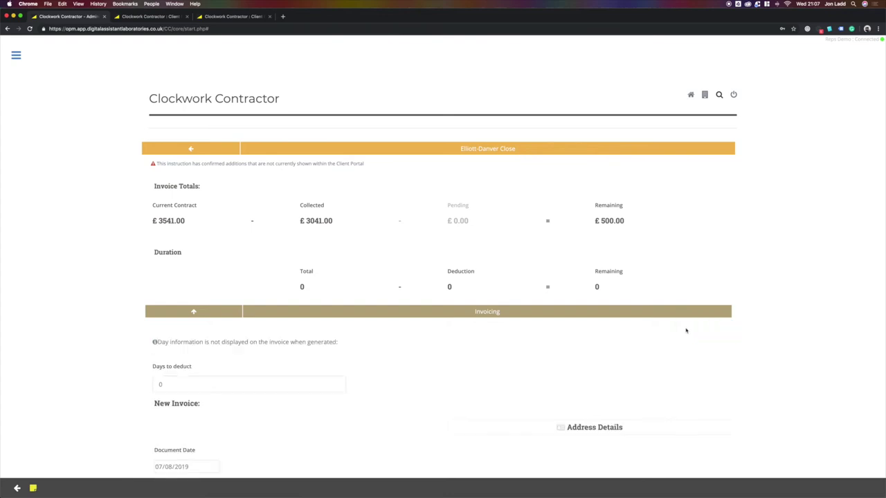
pyautogui.scroll(-5, 342, 316)
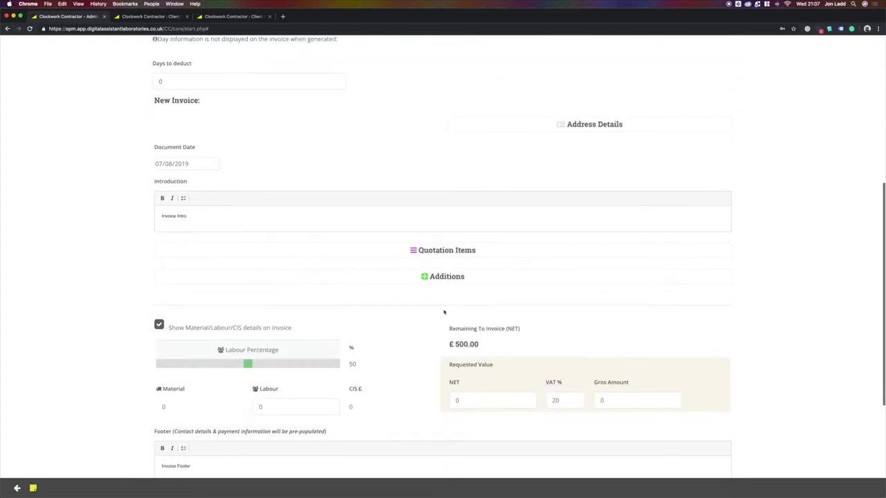
pyautogui.scroll(-1, 443, 297)
pyautogui.click(427, 249)
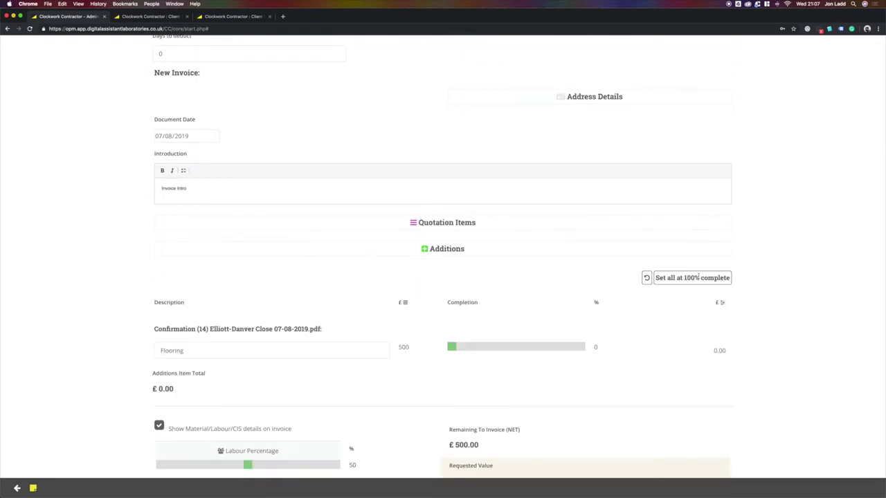
pyautogui.click(693, 278)
pyautogui.scroll(-4, 666, 286)
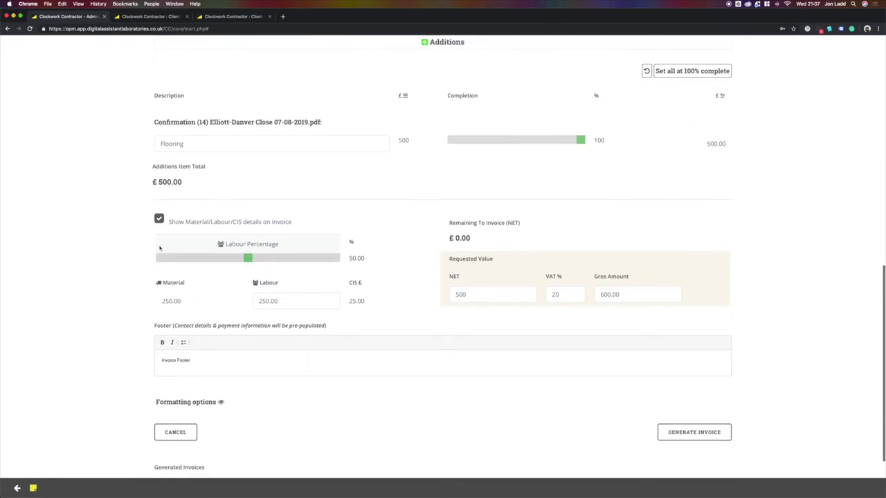
pyautogui.click(158, 221)
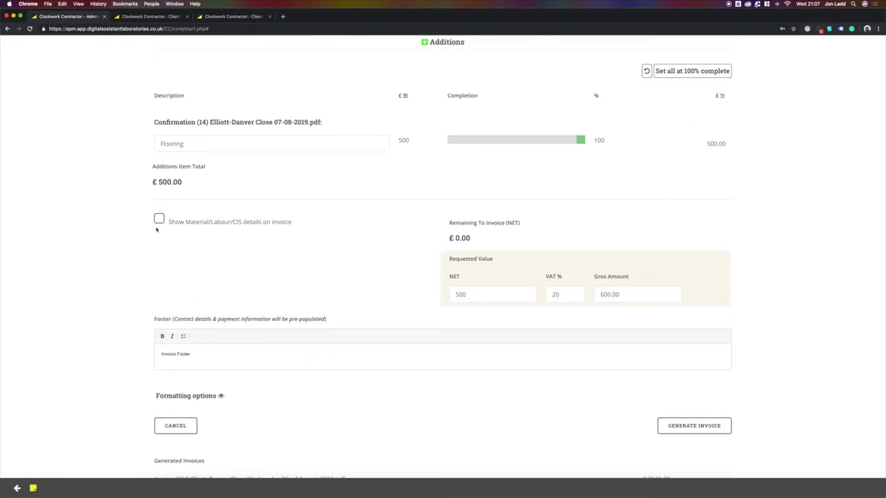
pyautogui.click(668, 427)
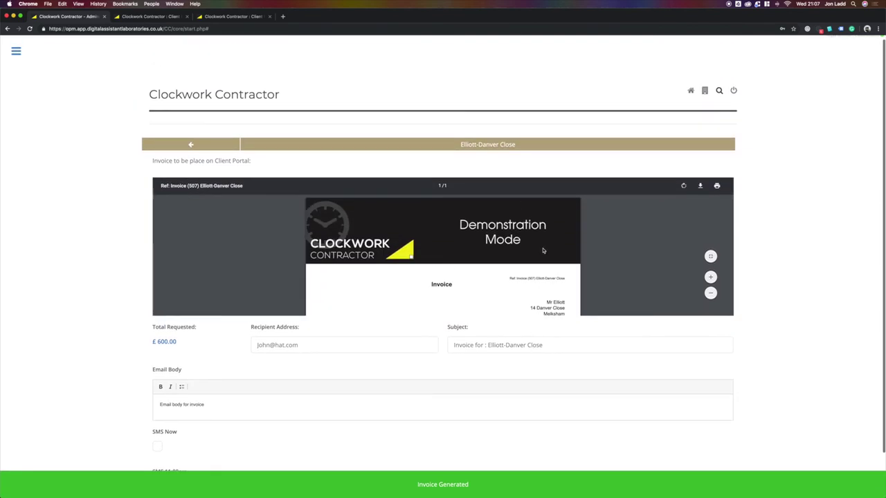
# Step: Share the invoice with the client, ticking SMS Now
pyautogui.scroll(-10, 543, 251)
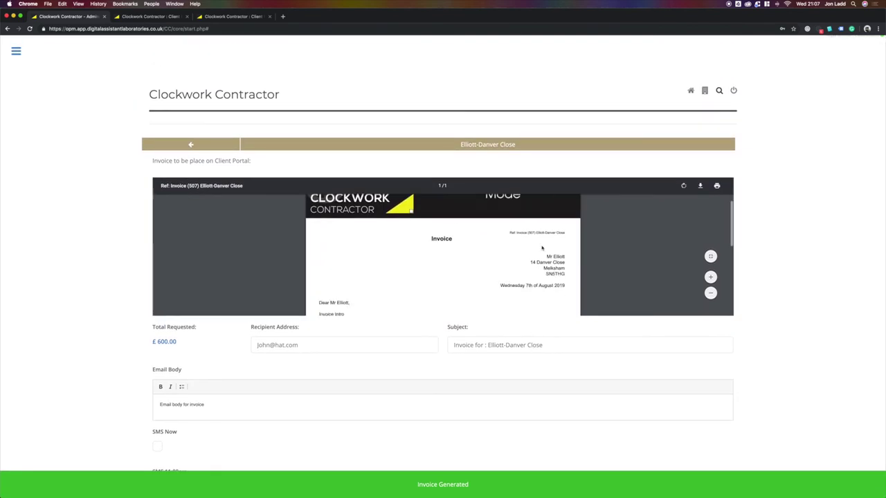
pyautogui.click(157, 446)
pyautogui.scroll(-2, 711, 492)
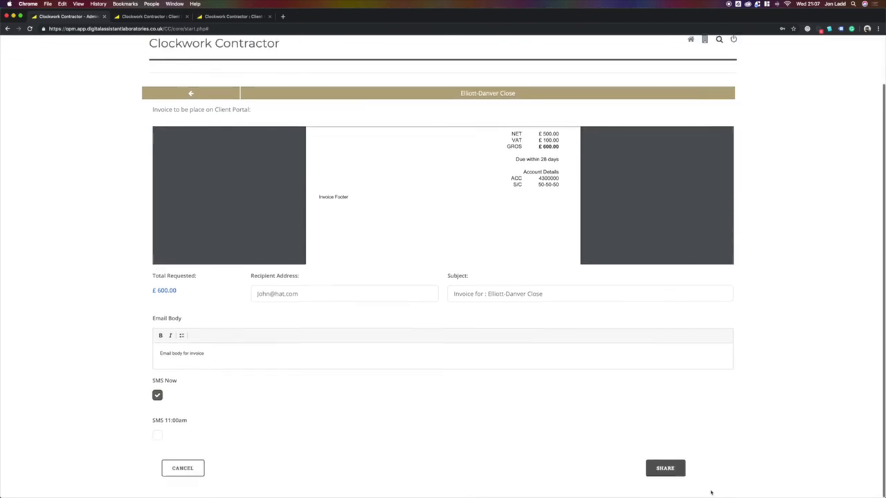
pyautogui.click(668, 470)
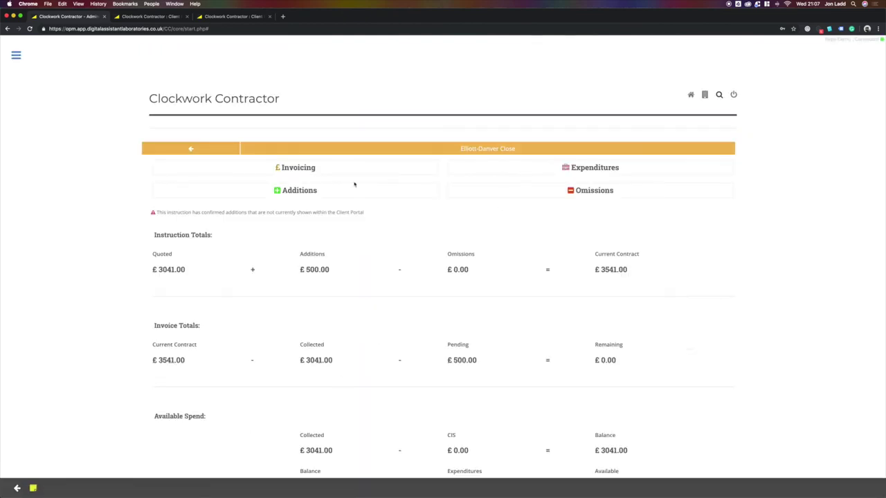
# Step: Set invoice 507 to Payment Received dated 10/07/2019, then return to the project totals
pyautogui.click(299, 169)
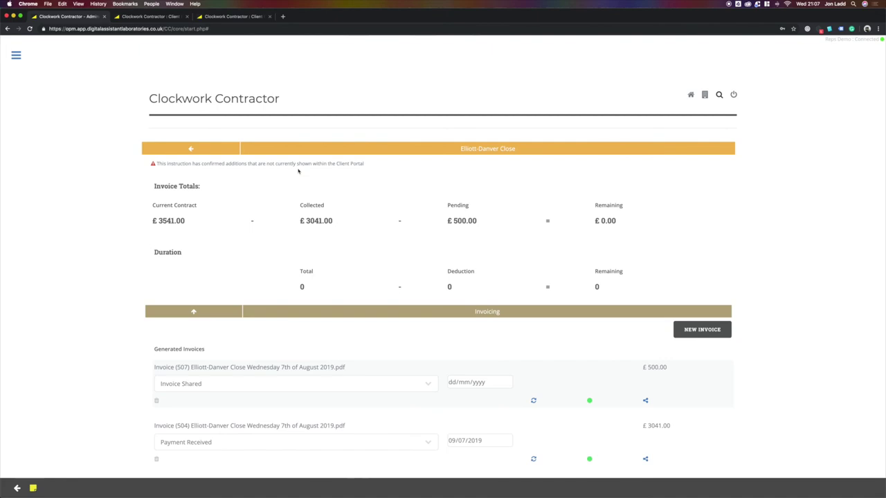
pyautogui.click(434, 384)
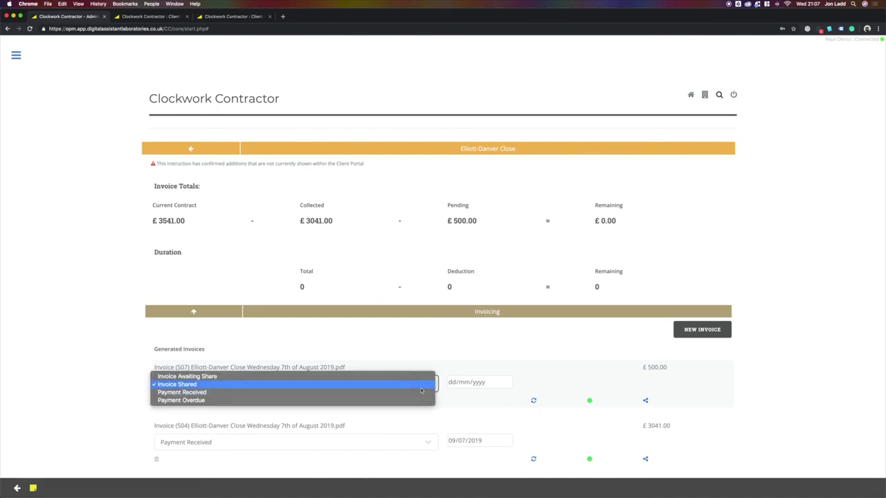
pyautogui.click(421, 392)
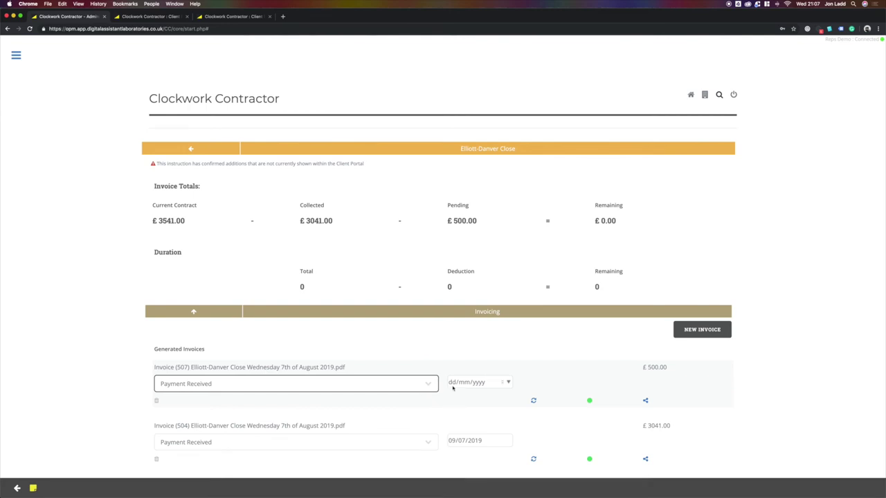
pyautogui.click(454, 384)
pyautogui.write('100720')
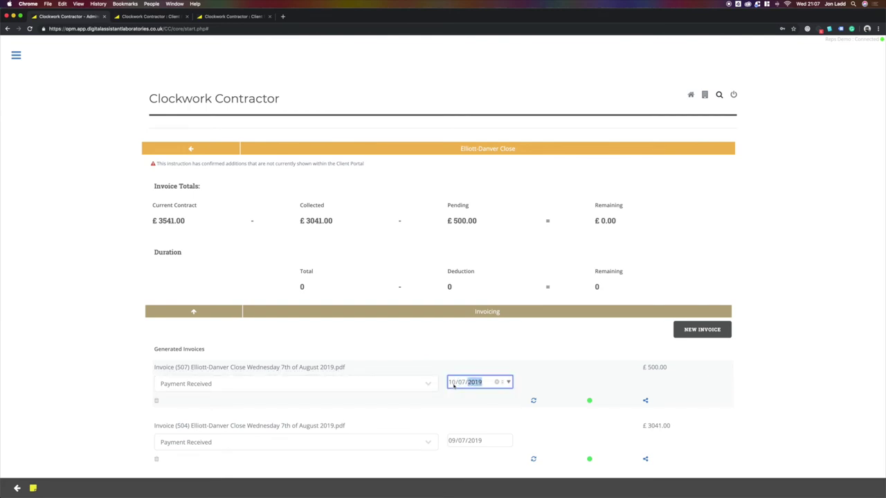
pyautogui.click(534, 401)
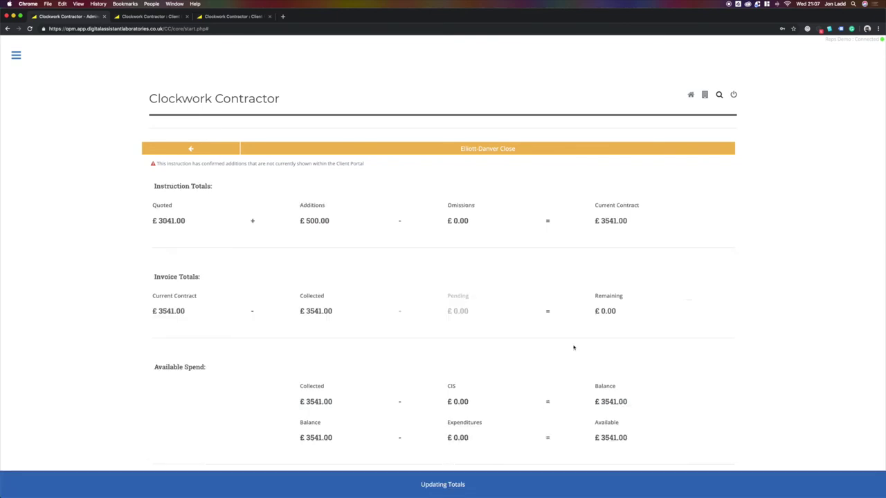
pyautogui.scroll(-3, 278, 232)
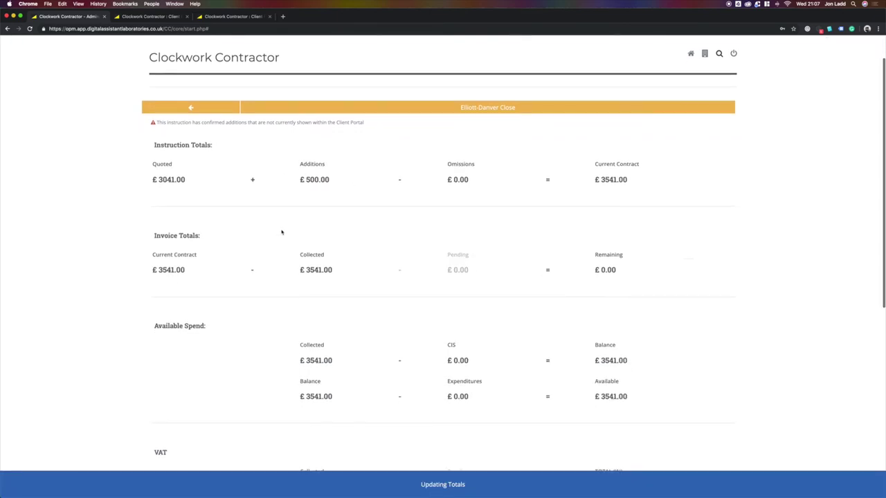
pyautogui.scroll(2, 295, 220)
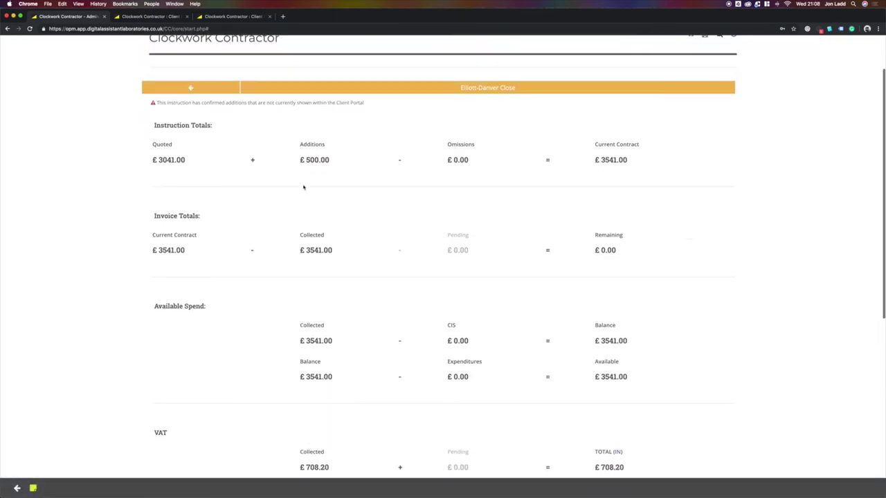
pyautogui.click(190, 112)
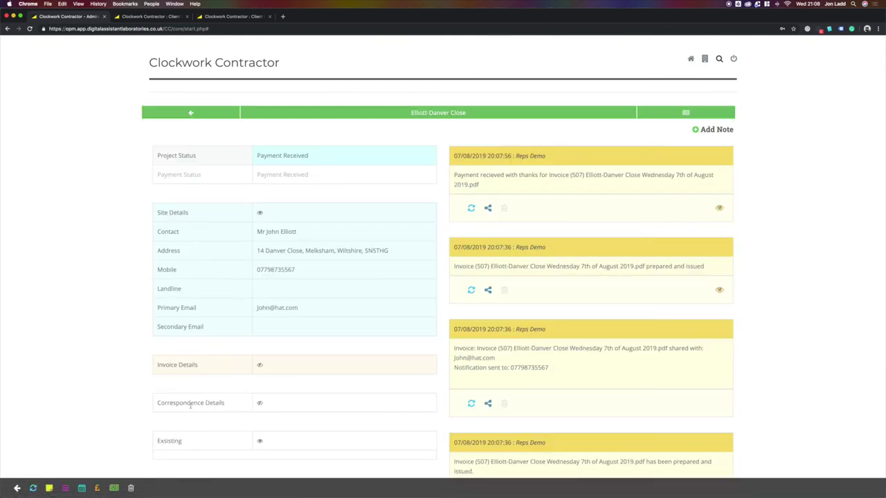
pyautogui.click(98, 488)
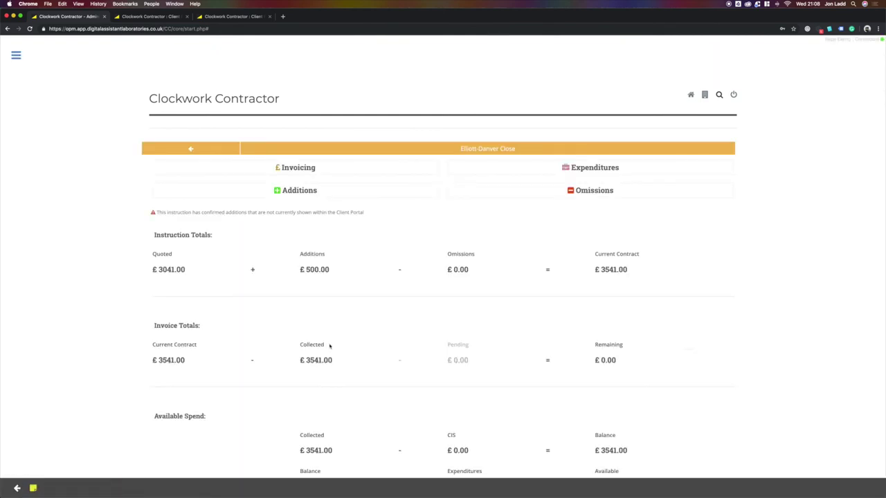
# Step: Add a 'TravisnPerkins' material expenditure with net amount 1000
pyautogui.click(583, 168)
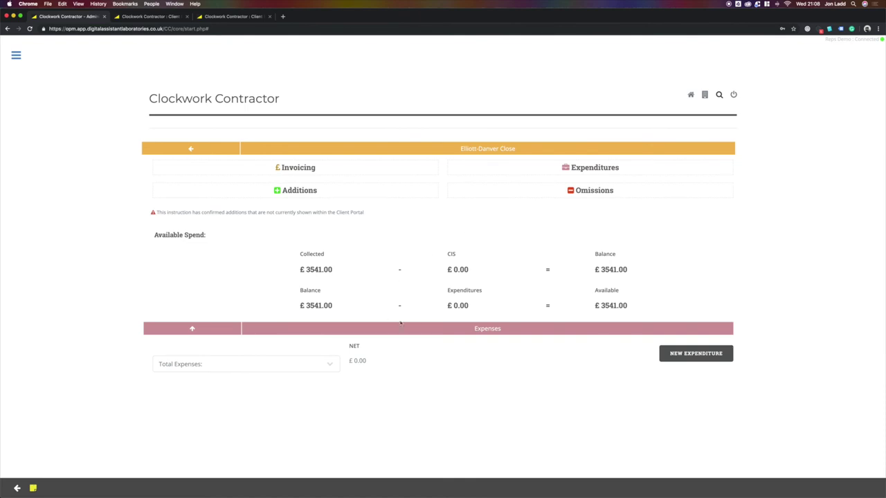
pyautogui.click(696, 354)
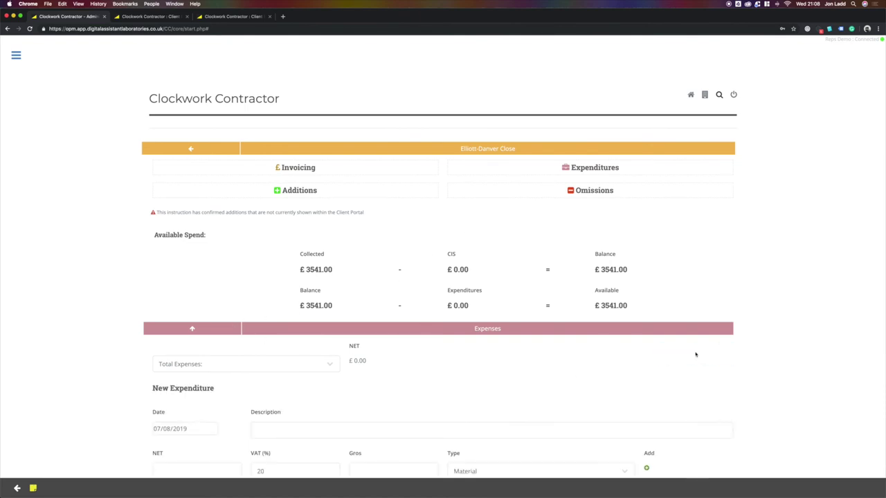
pyautogui.scroll(-1, 299, 408)
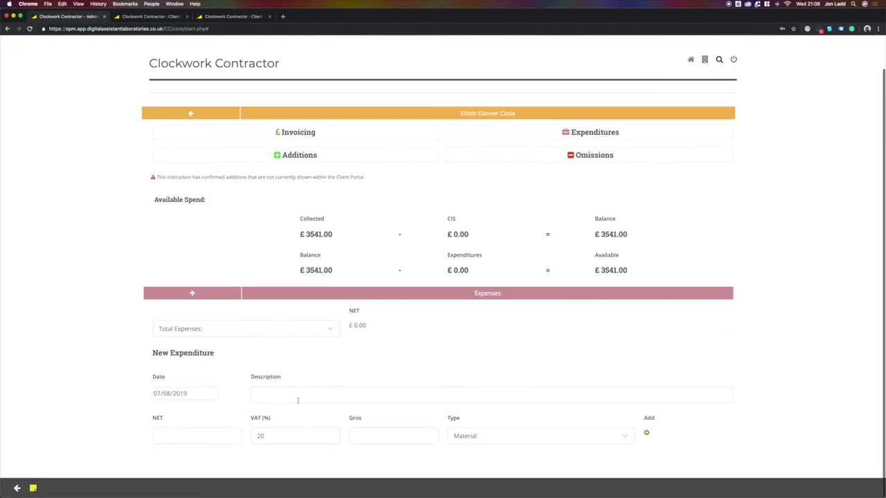
pyautogui.click(296, 394)
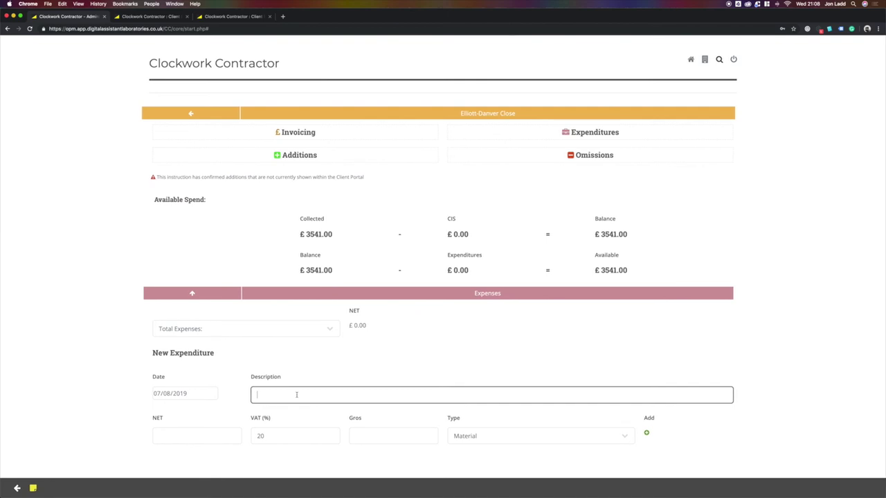
pyautogui.write('TravisnPerkins')
pyautogui.click(196, 435)
pyautogui.write('1000')
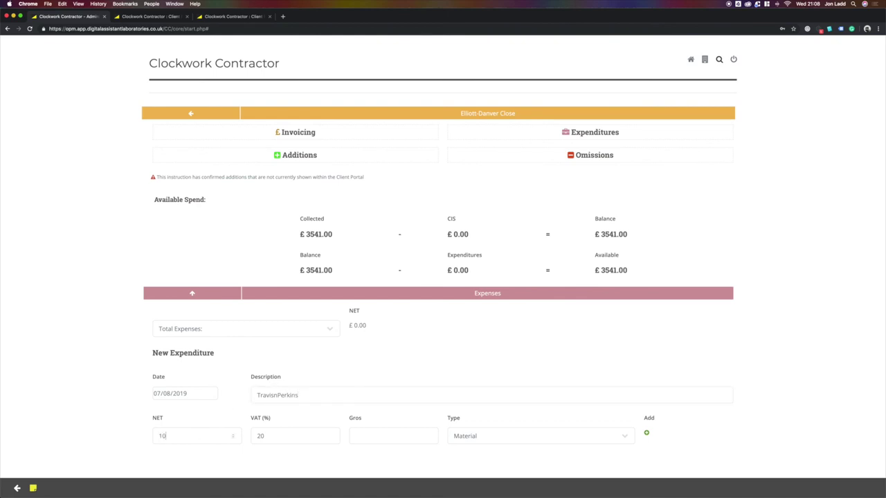
pyautogui.click(646, 434)
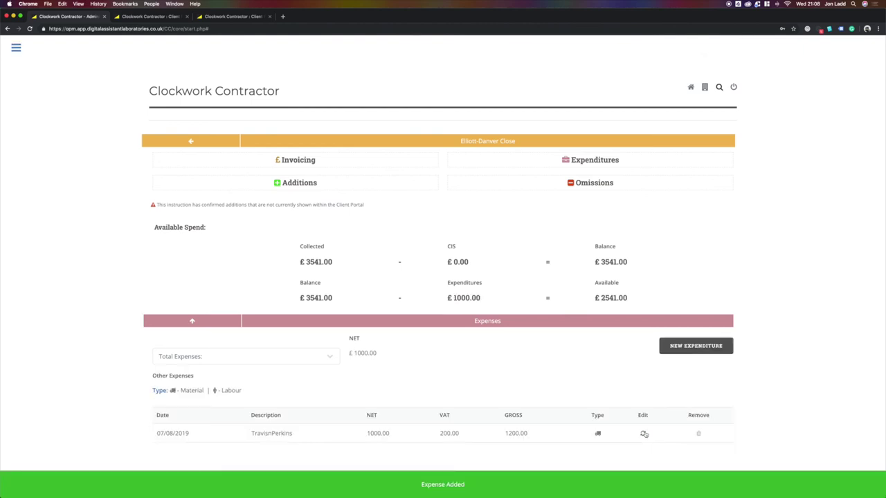
# Step: Add a 'Staff' expenditure of type Labour with net 500, then return to the dashboard
pyautogui.click(695, 347)
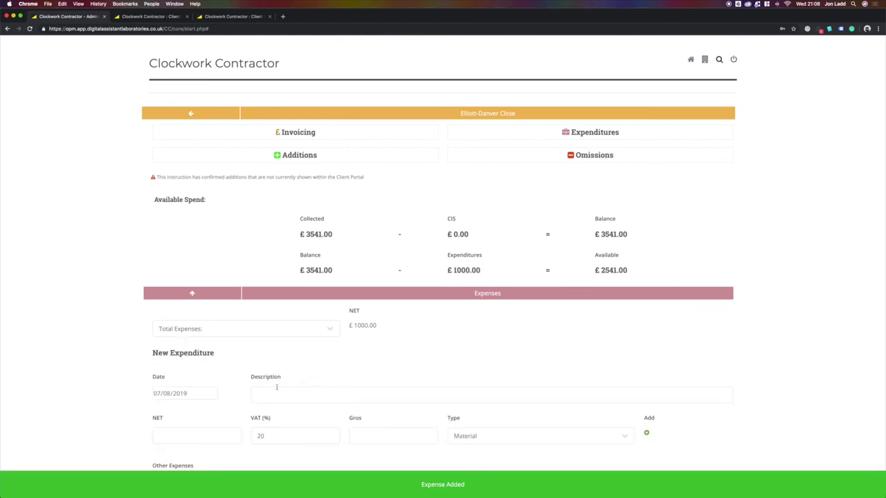
pyautogui.click(268, 390)
pyautogui.write('Staff')
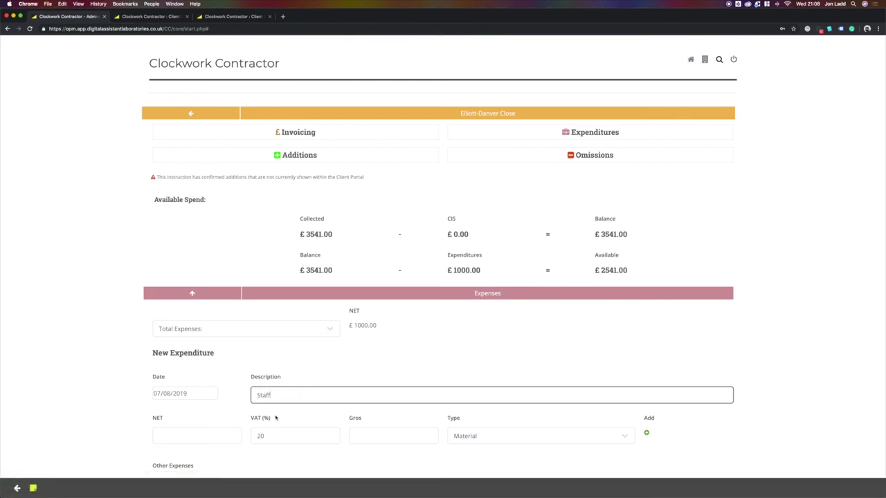
pyautogui.click(235, 434)
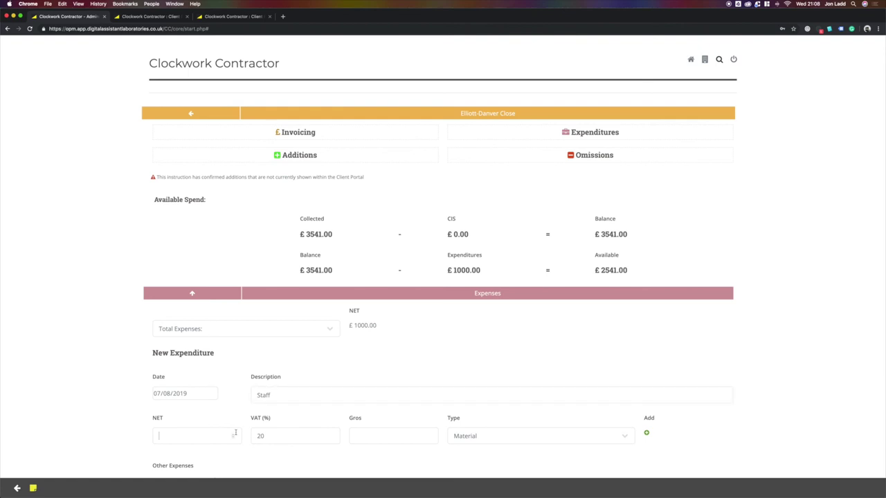
pyautogui.write('500')
pyautogui.click(618, 436)
pyautogui.click(618, 445)
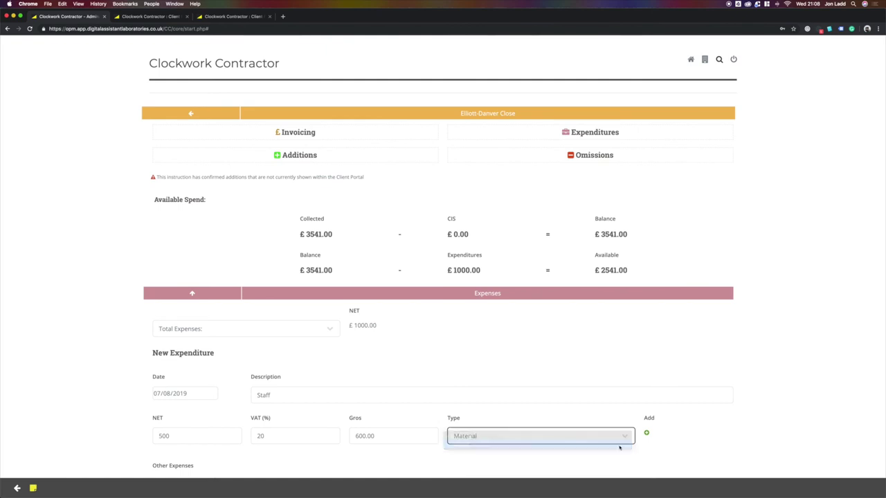
pyautogui.click(646, 433)
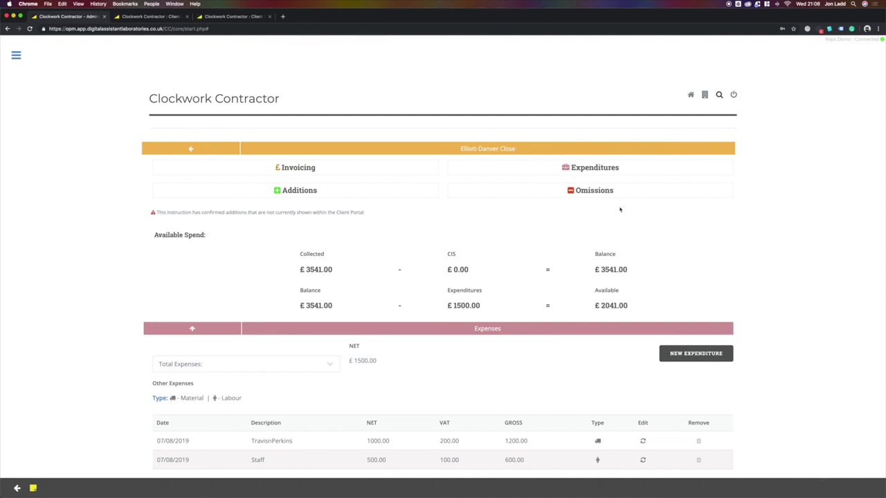
pyautogui.click(691, 95)
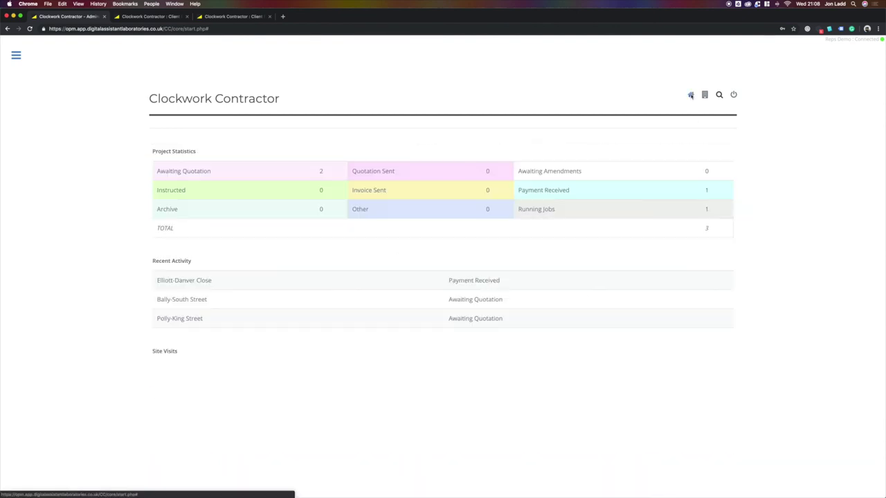
pyautogui.click(537, 210)
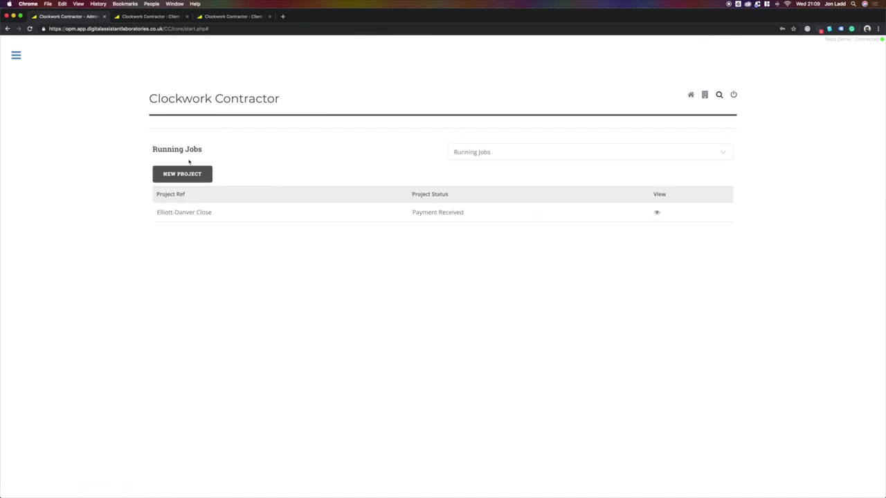
pyautogui.click(690, 95)
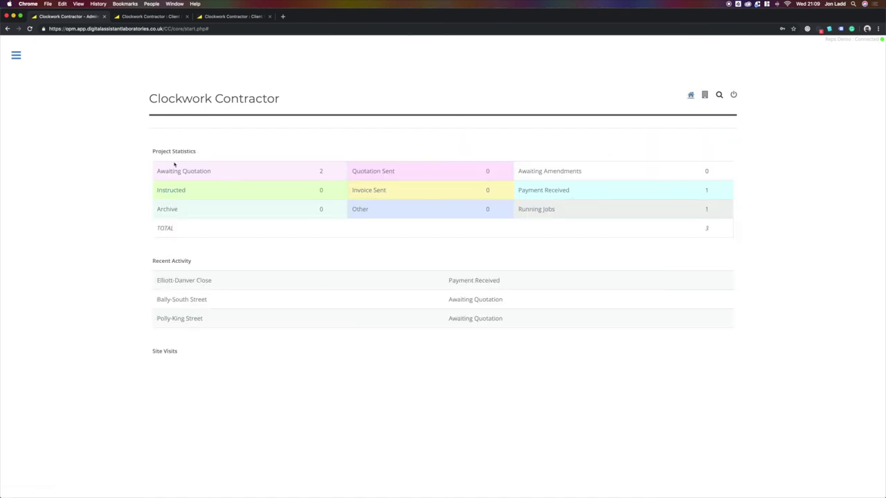